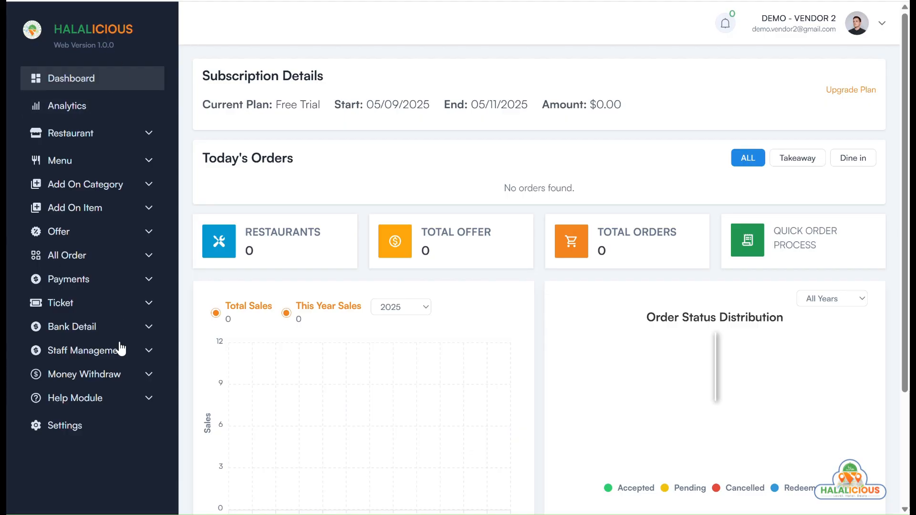
Open the empty Restaurant List from the sidebar's Restaurant menu and start adding a restaurant
{"action": "left_click", "coordinate": [76, 136]}
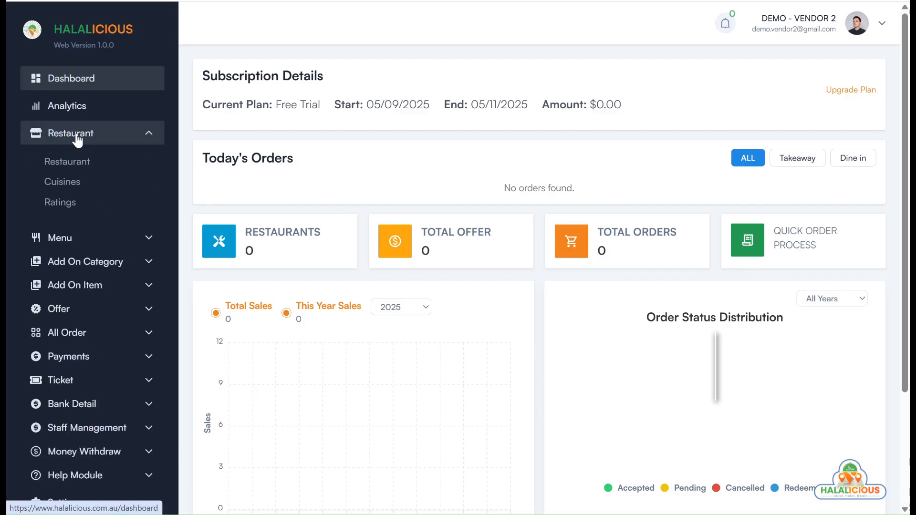
{"action": "left_click", "coordinate": [70, 163]}
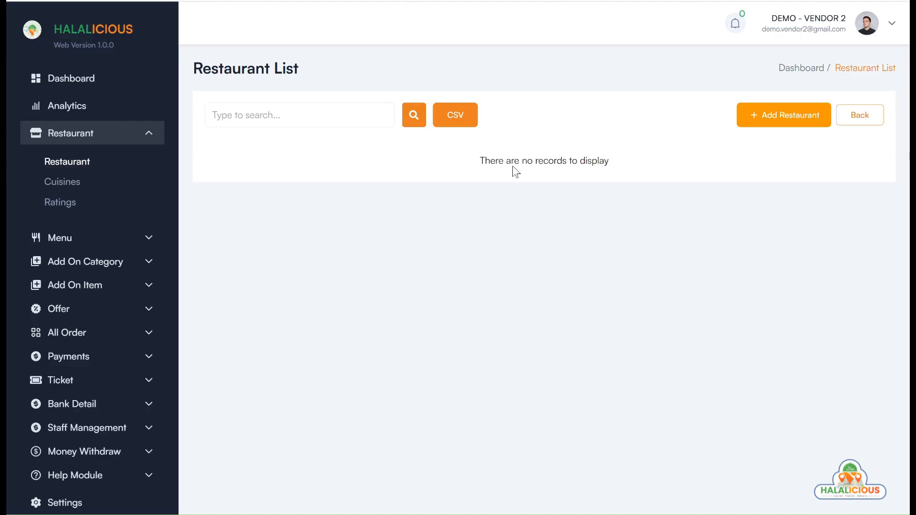
{"action": "left_click", "coordinate": [772, 122]}
Open the Add Restaurant form and highlight the 100% halal, no-alcohol and halal certificate notes
{"action": "left_click", "coordinate": [420, 200]}
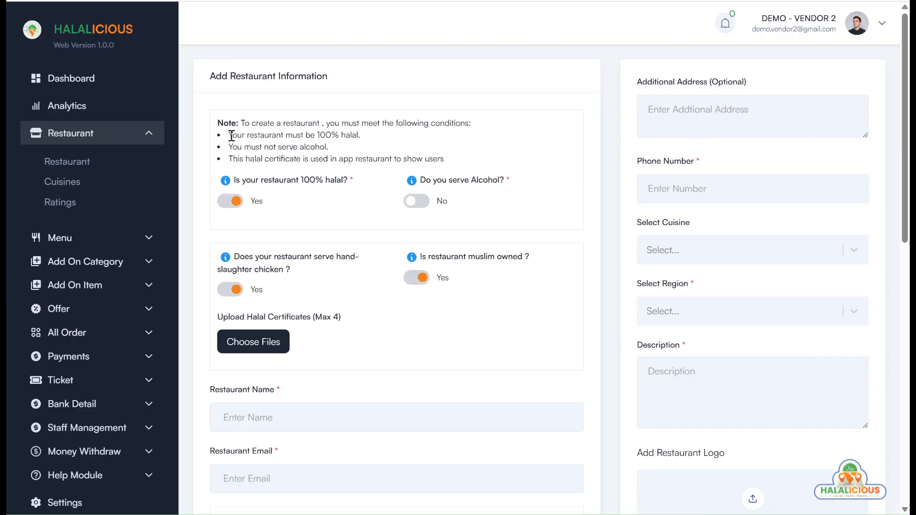
{"action": "left_click_drag", "start_coordinate": [231, 136], "coordinate": [374, 139]}
{"action": "left_click", "coordinate": [335, 152]}
{"action": "left_click_drag", "start_coordinate": [230, 154], "coordinate": [346, 157]}
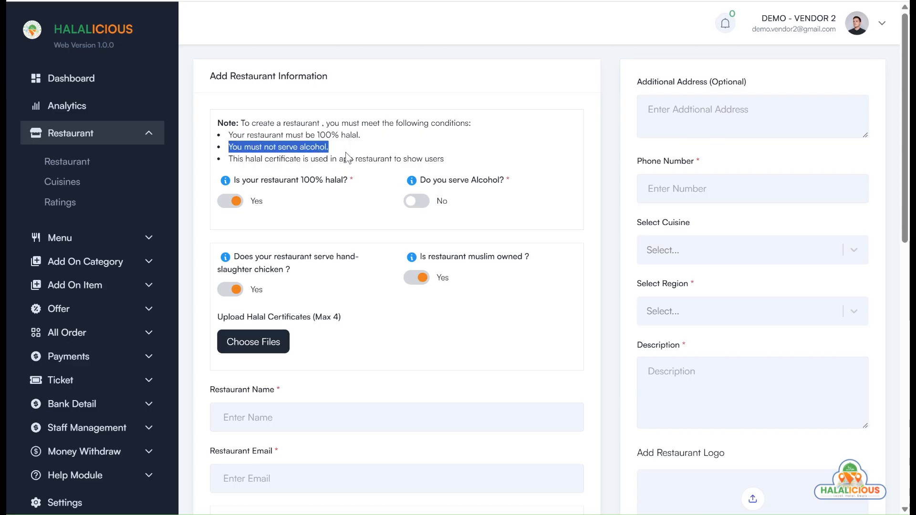
{"action": "left_click", "coordinate": [365, 151]}
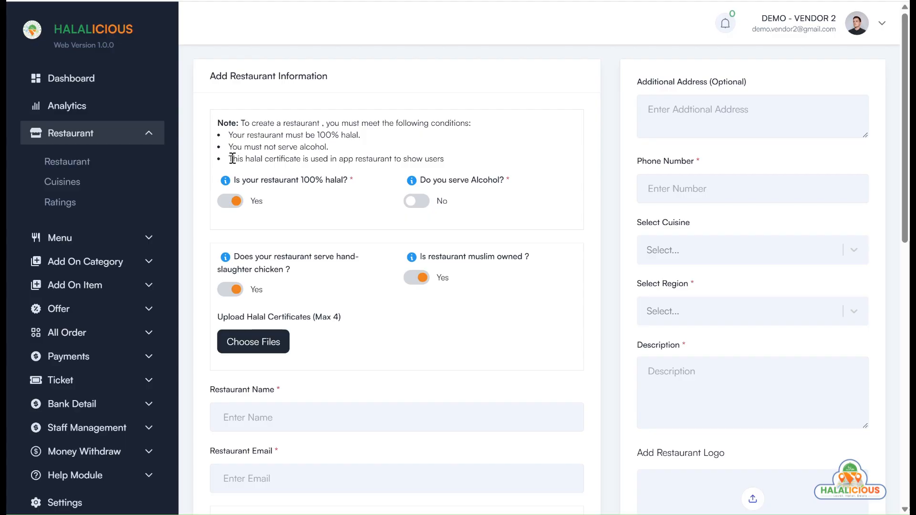
{"action": "left_click_drag", "start_coordinate": [232, 159], "coordinate": [484, 160]}
{"action": "left_click", "coordinate": [484, 160]}
{"action": "left_click", "coordinate": [229, 205]}
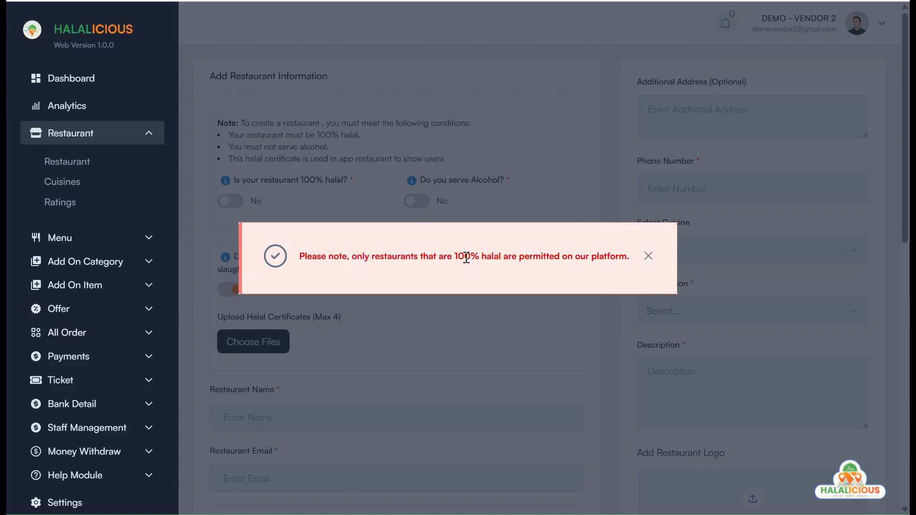
{"action": "left_click", "coordinate": [648, 256]}
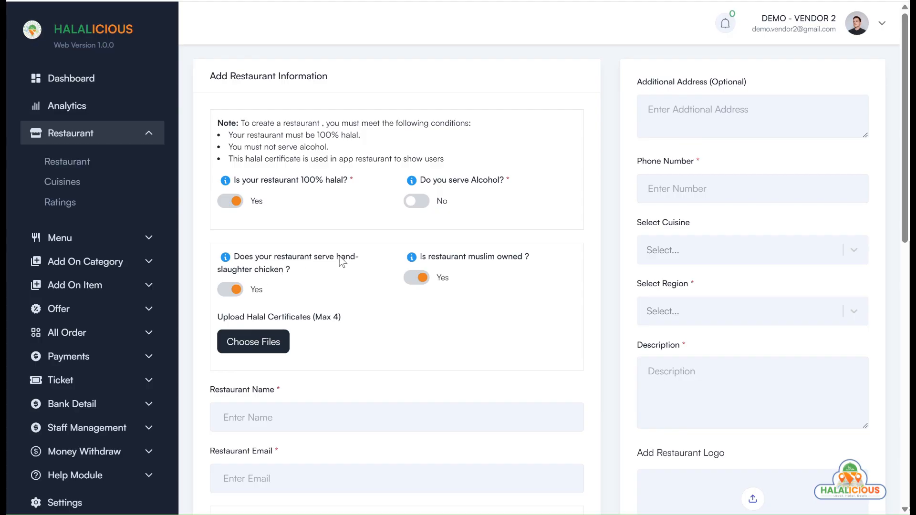
Answer No to hand-slaughtered chicken and leave Muslim-owned set to Yes
{"action": "left_click", "coordinate": [236, 292]}
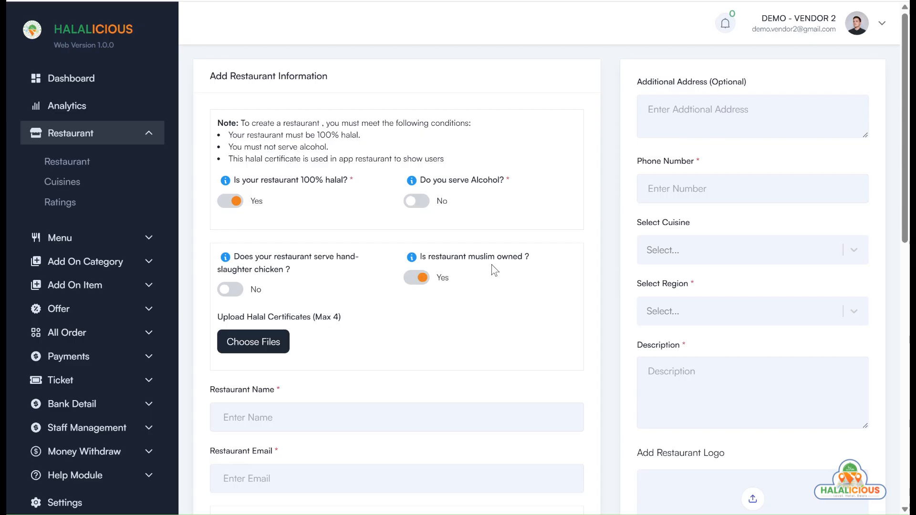
{"action": "left_click", "coordinate": [418, 280]}
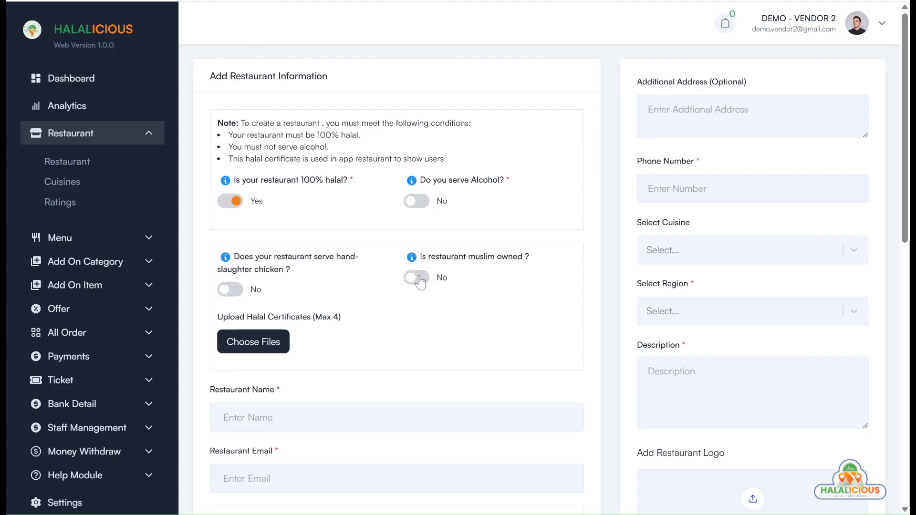
{"action": "left_click", "coordinate": [418, 279]}
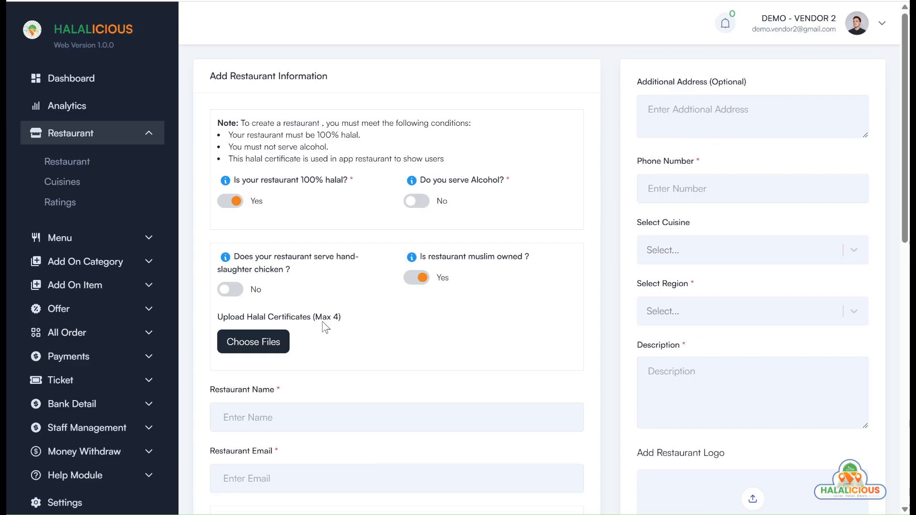
Attach the 'halal certificate' image as the halal certificate file
{"action": "left_click", "coordinate": [283, 339]}
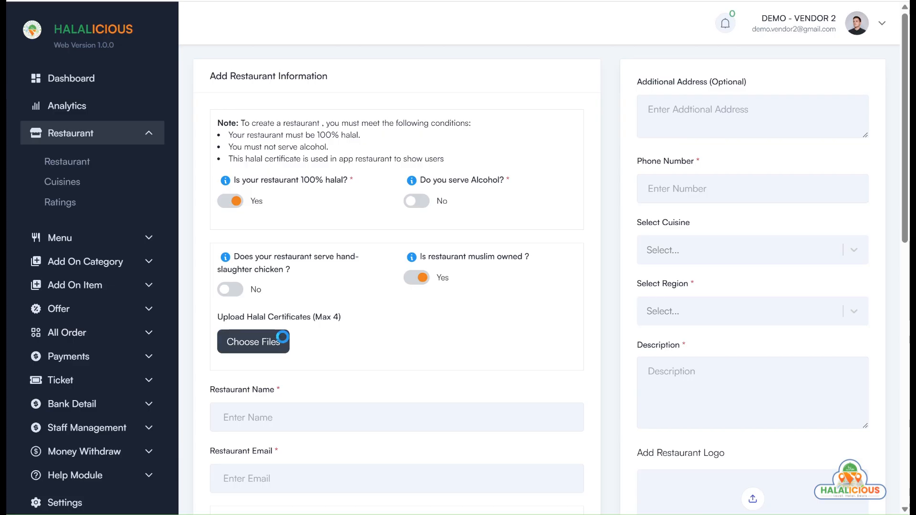
{"action": "left_click", "coordinate": [310, 71]}
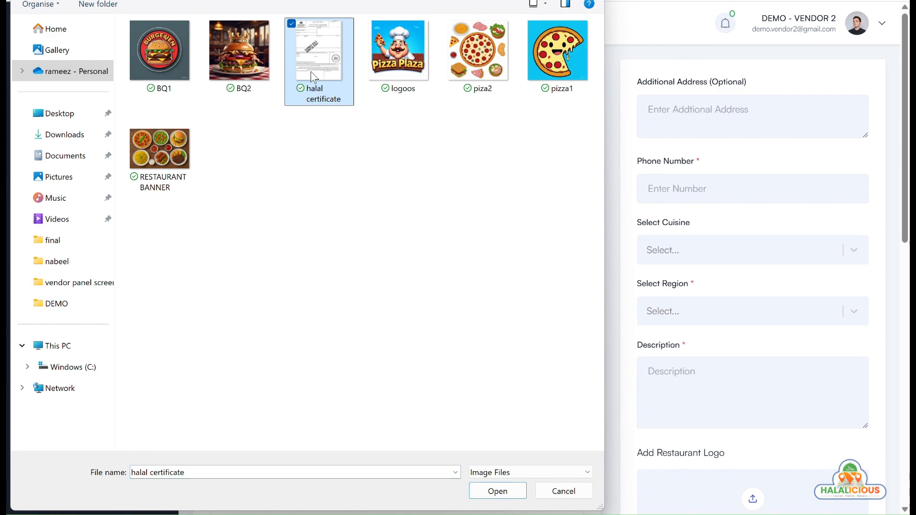
{"action": "left_click", "coordinate": [496, 495]}
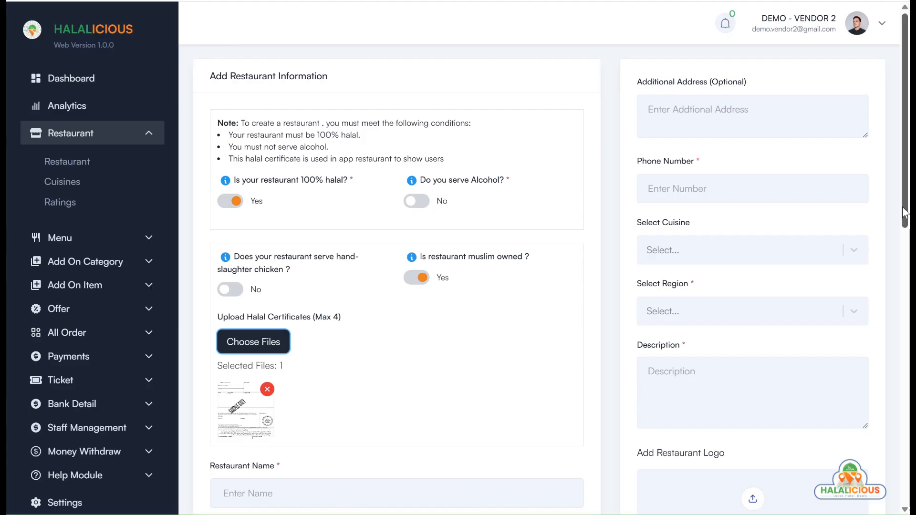
{"action": "left_click_drag", "start_coordinate": [902, 207], "coordinate": [902, 364]}
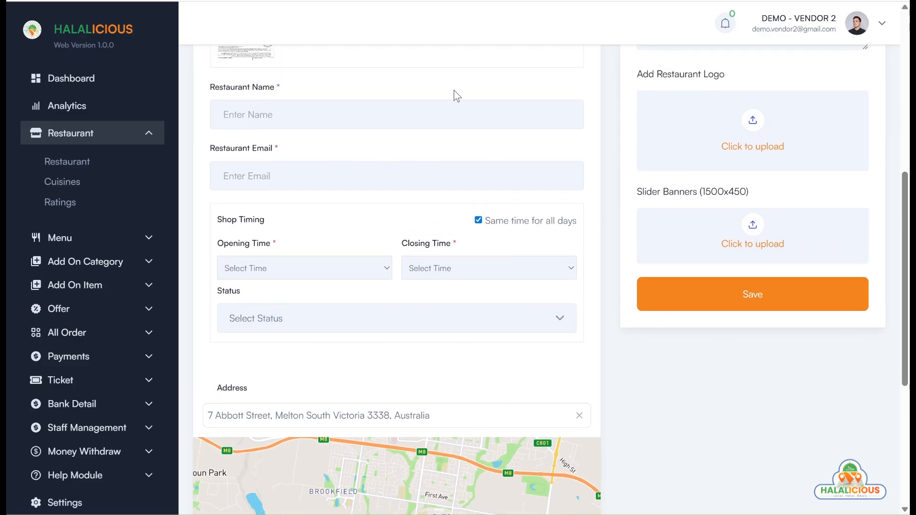
Name the restaurant DEMO PIZZA PLAZA and fill in the vendor's e-mail from the autofill suggestion
{"action": "left_click", "coordinate": [469, 123]}
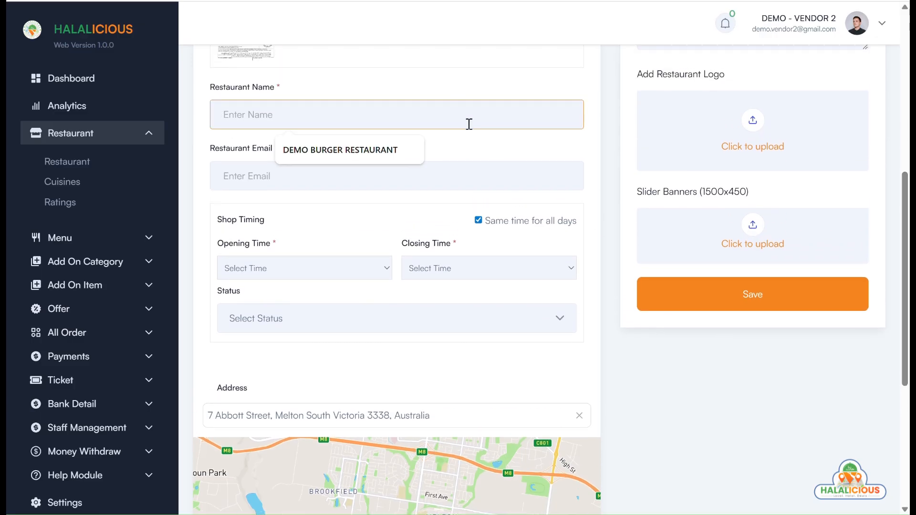
{"action": "type", "text": "DEMO PIZZ"}
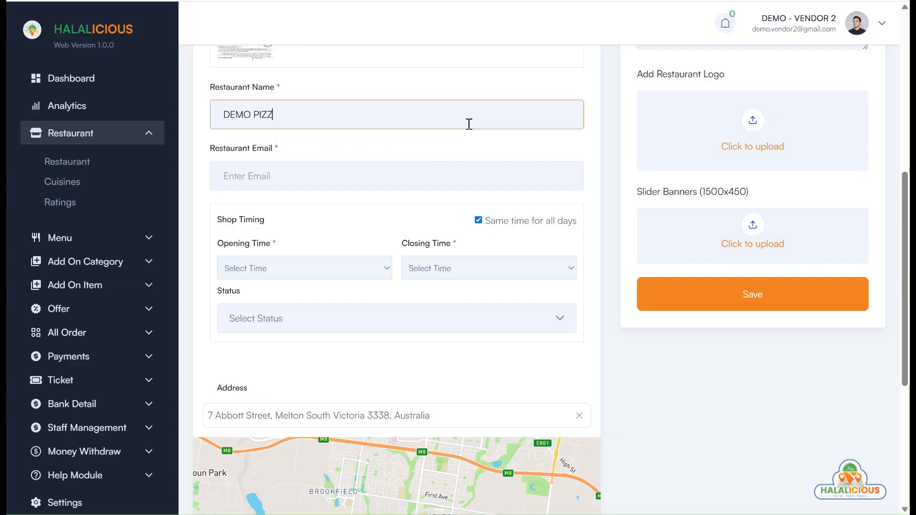
{"action": "type", "text": "A PLAZA"}
{"action": "left_click", "coordinate": [354, 176]}
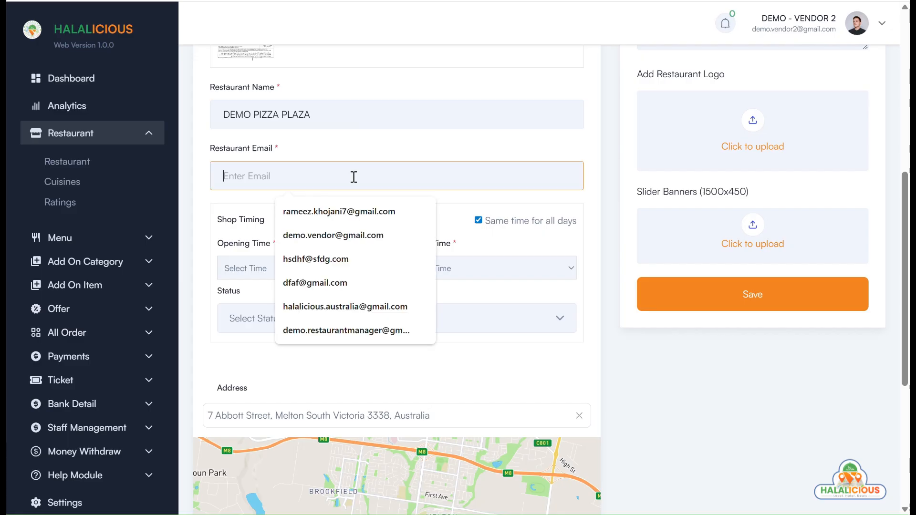
{"action": "type", "text": "DEMO."}
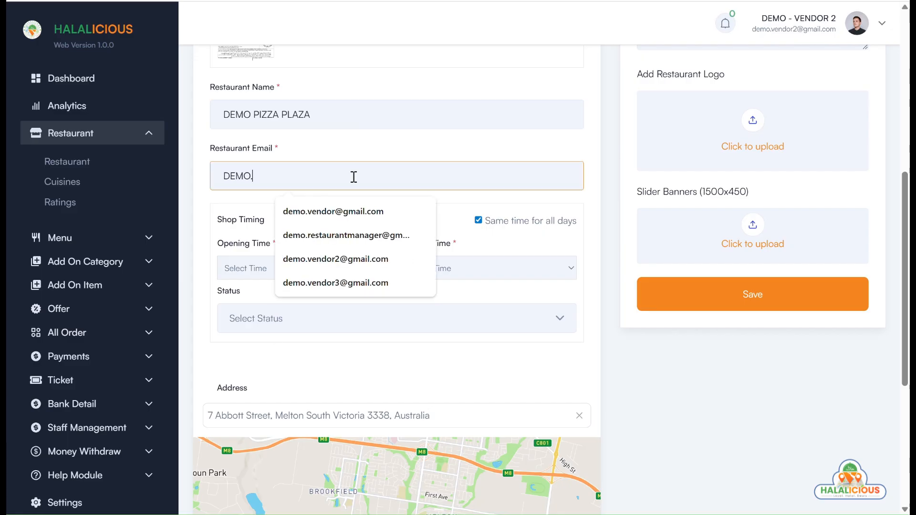
{"action": "type", "text": "VENDOR2"}
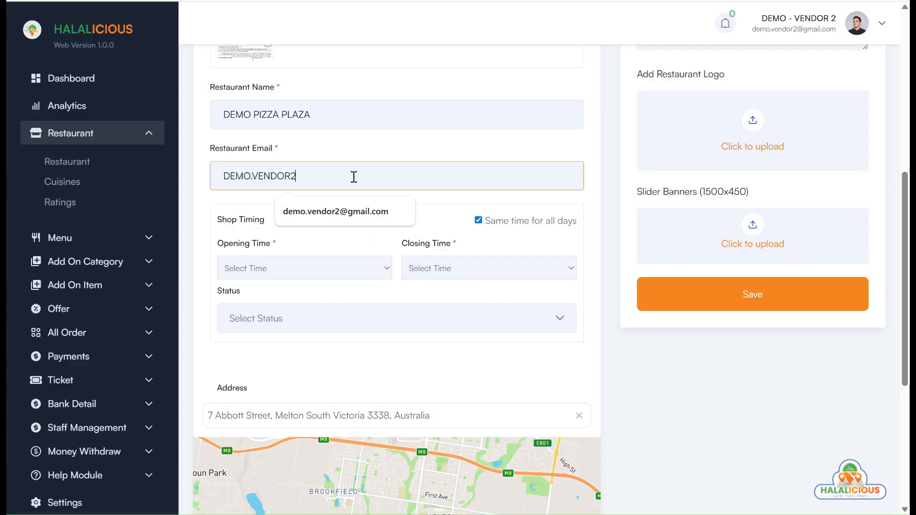
{"action": "key", "text": "Down"}
{"action": "key", "text": "Return"}
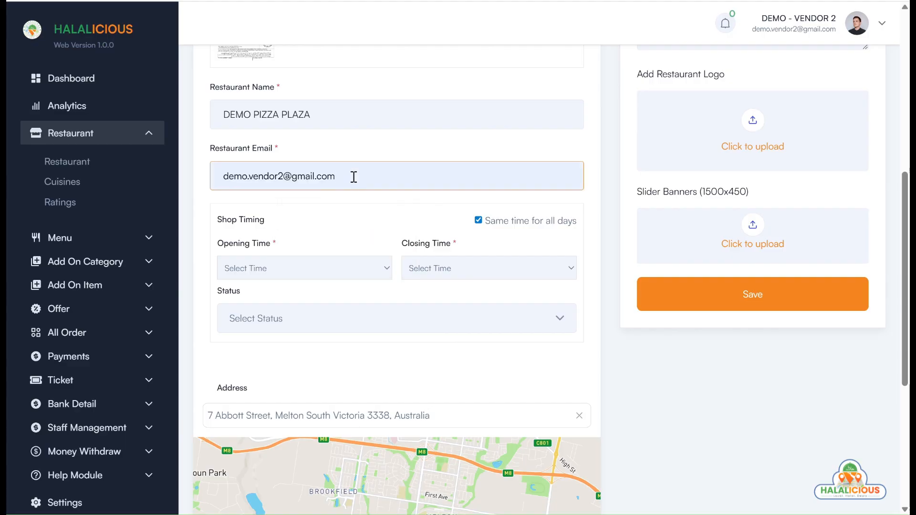
{"action": "left_click", "coordinate": [342, 275]}
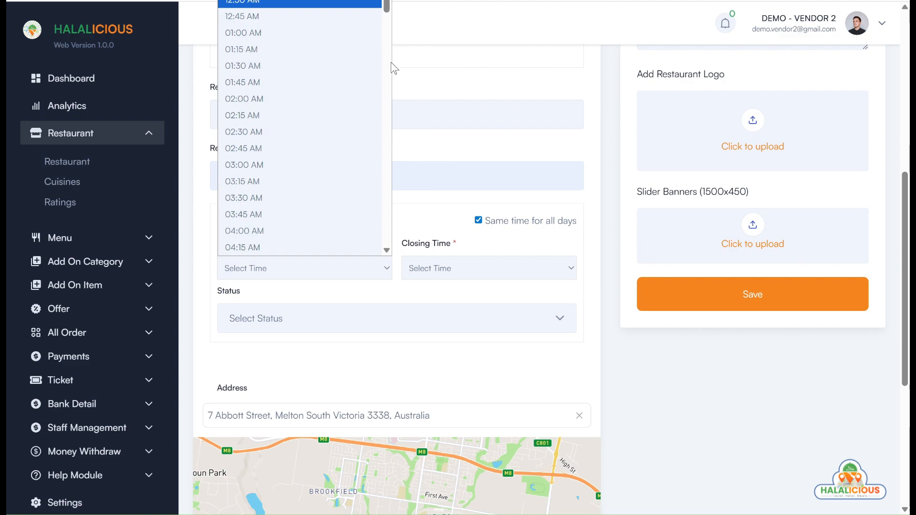
Set the shop opening time to 10:30 AM
{"action": "left_click", "coordinate": [387, 1]}
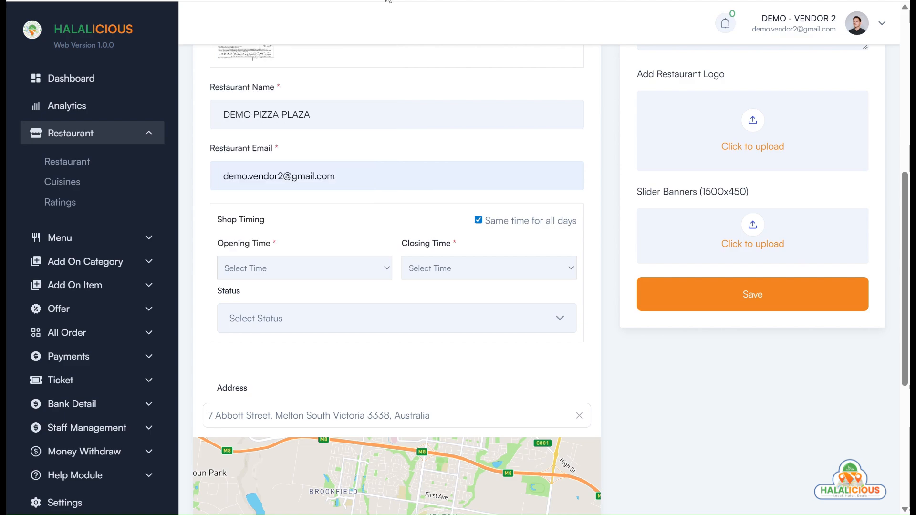
{"action": "left_click", "coordinate": [358, 276]}
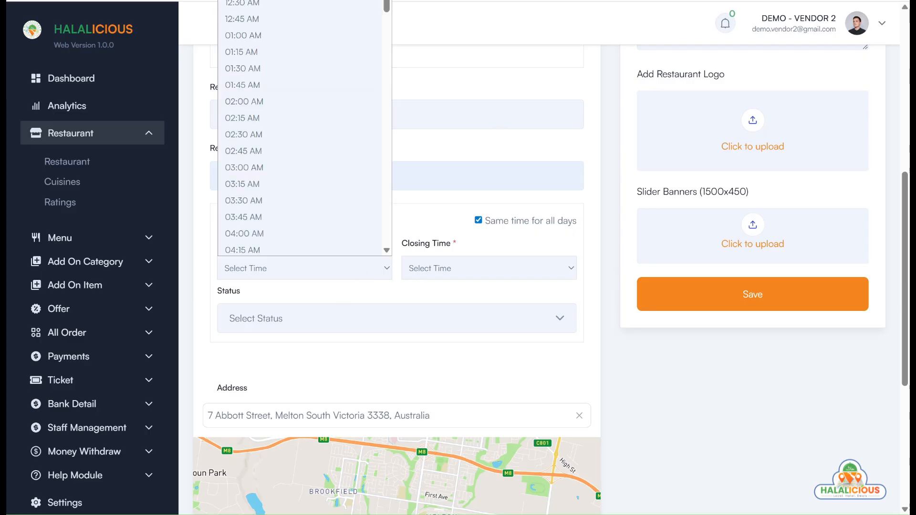
{"action": "left_click", "coordinate": [393, 5]}
{"action": "left_click", "coordinate": [385, 279]}
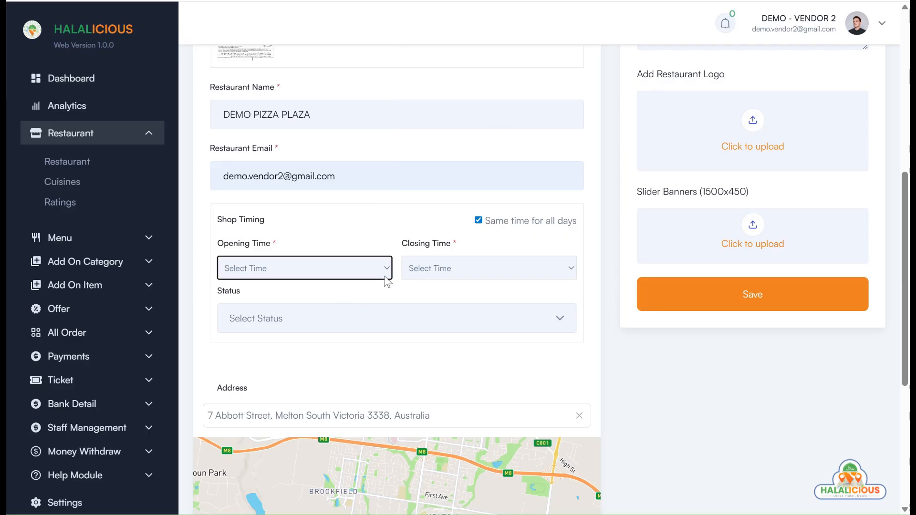
{"action": "left_click", "coordinate": [386, 280]}
{"action": "scroll", "coordinate": [389, 95], "scroll_direction": "down", "scroll_amount": 5}
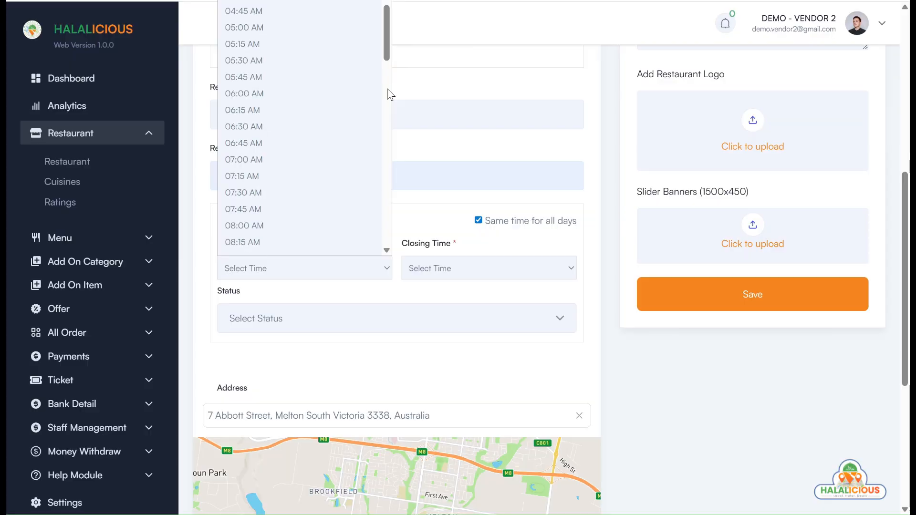
{"action": "scroll", "coordinate": [389, 93], "scroll_direction": "down", "scroll_amount": 5}
{"action": "left_click", "coordinate": [291, 121]}
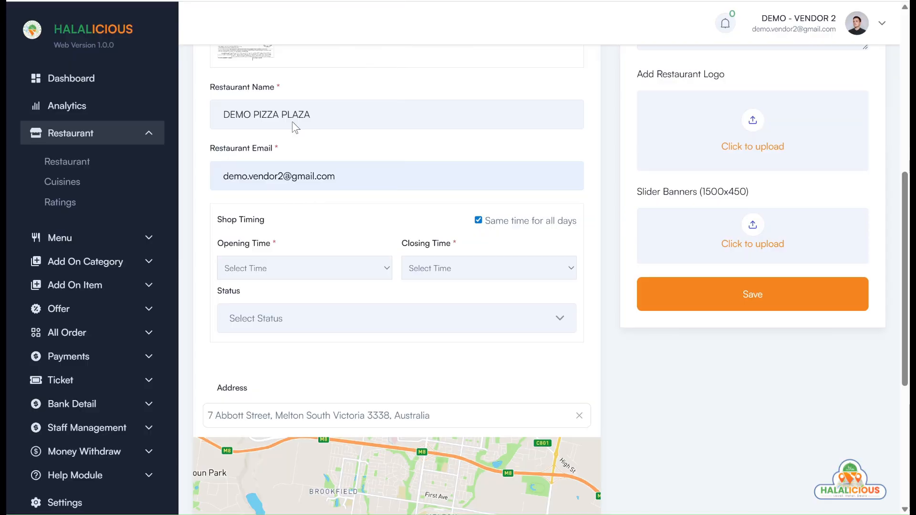
Set the closing time to 10:00 PM and the shop status to Open
{"action": "left_click", "coordinate": [446, 265]}
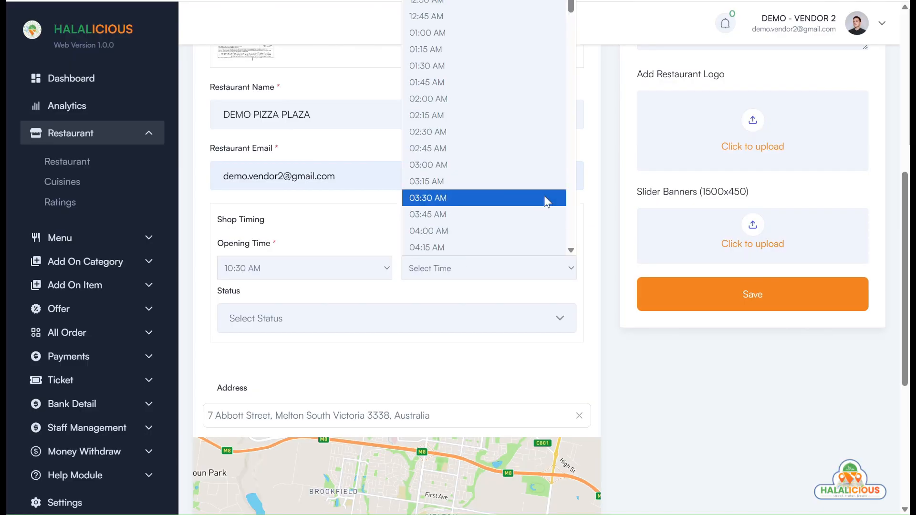
{"action": "scroll", "coordinate": [568, 224], "scroll_direction": "down", "scroll_amount": 10}
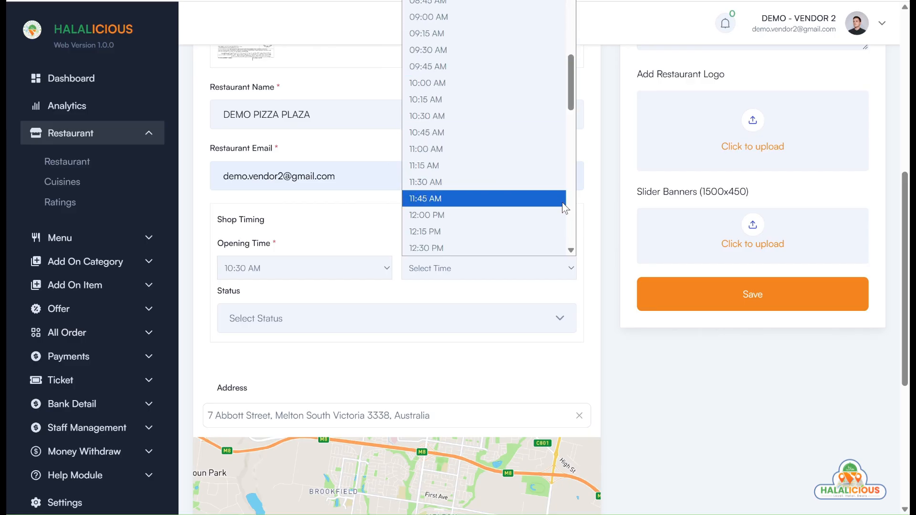
{"action": "scroll", "coordinate": [570, 234], "scroll_direction": "down", "scroll_amount": 10}
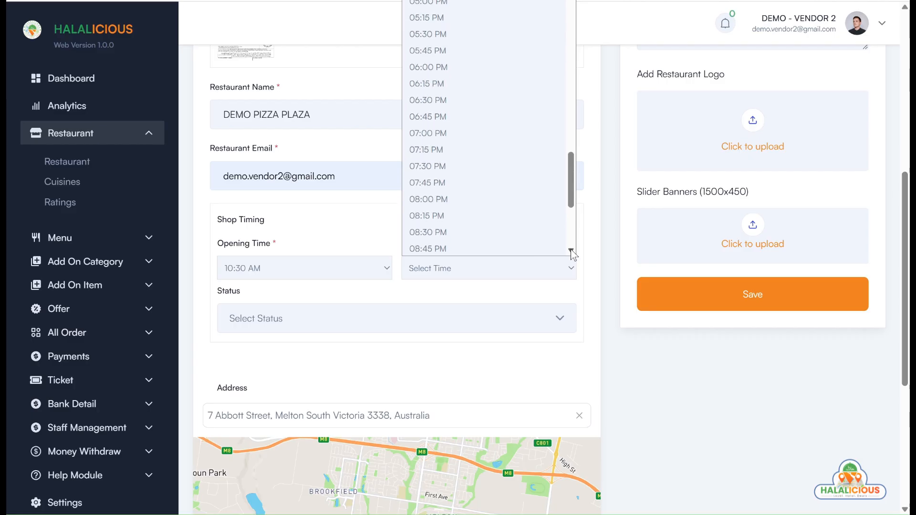
{"action": "scroll", "coordinate": [570, 248], "scroll_direction": "down", "scroll_amount": 3}
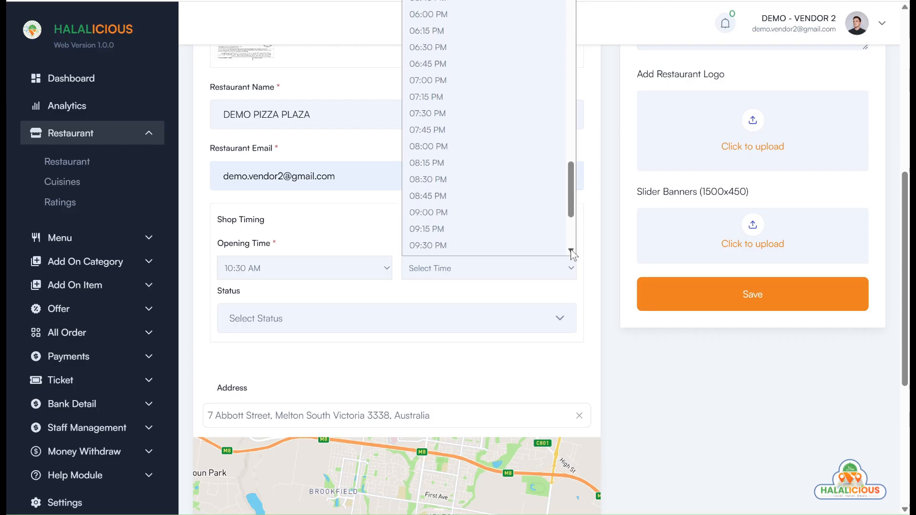
{"action": "left_click", "coordinate": [515, 250]}
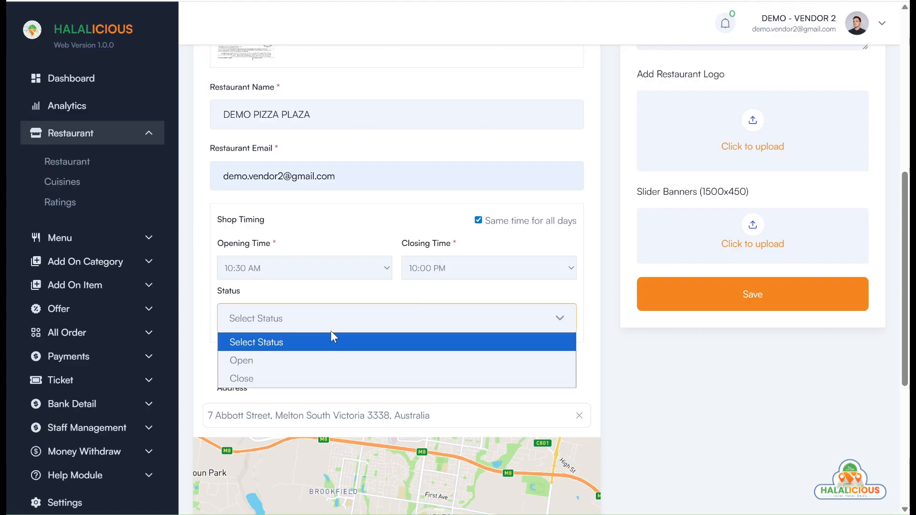
{"action": "left_click", "coordinate": [315, 355]}
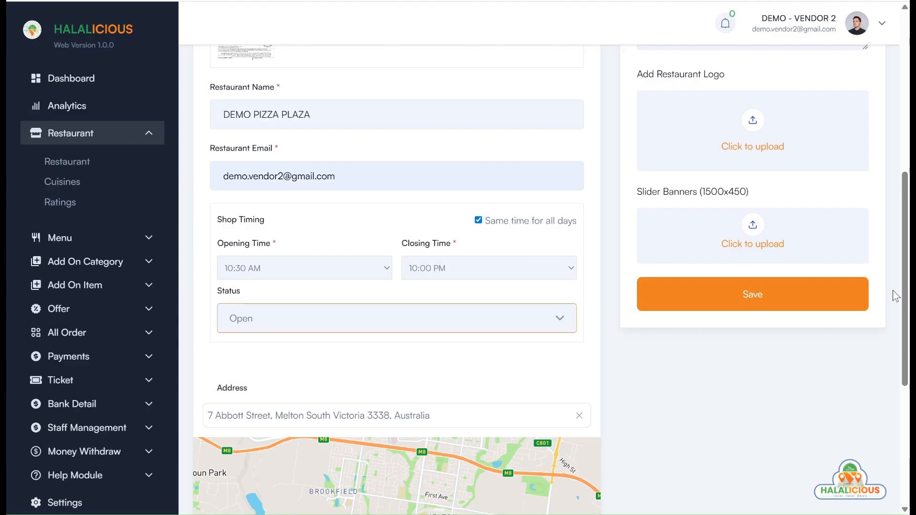
{"action": "scroll", "coordinate": [906, 281], "scroll_direction": "down", "scroll_amount": 4}
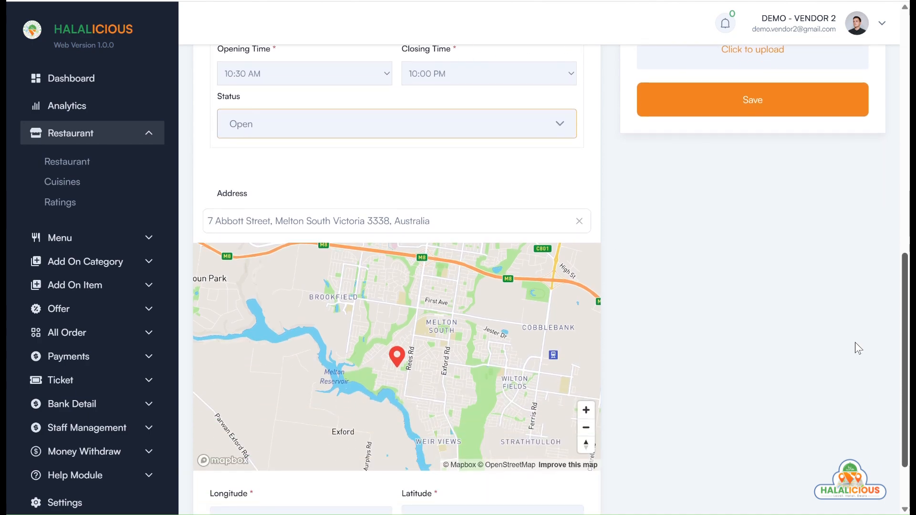
{"action": "left_click", "coordinate": [579, 221]}
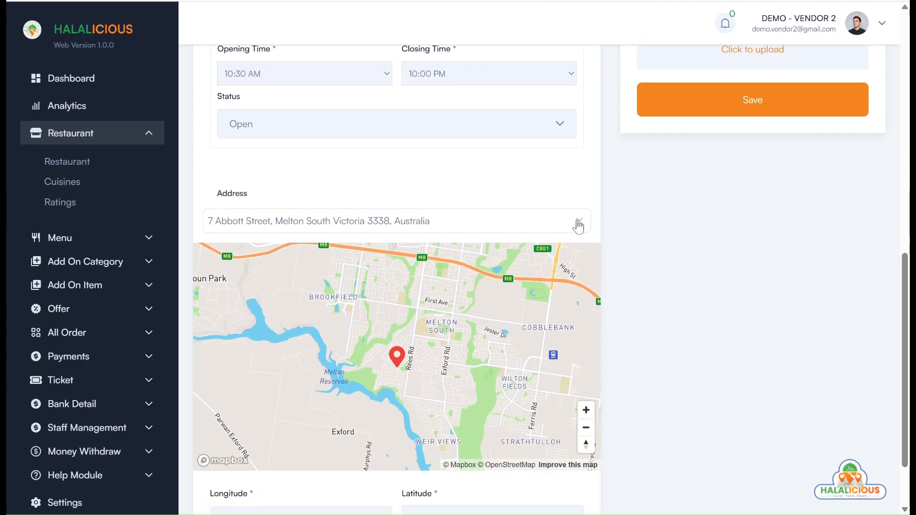
{"action": "left_click", "coordinate": [456, 223]}
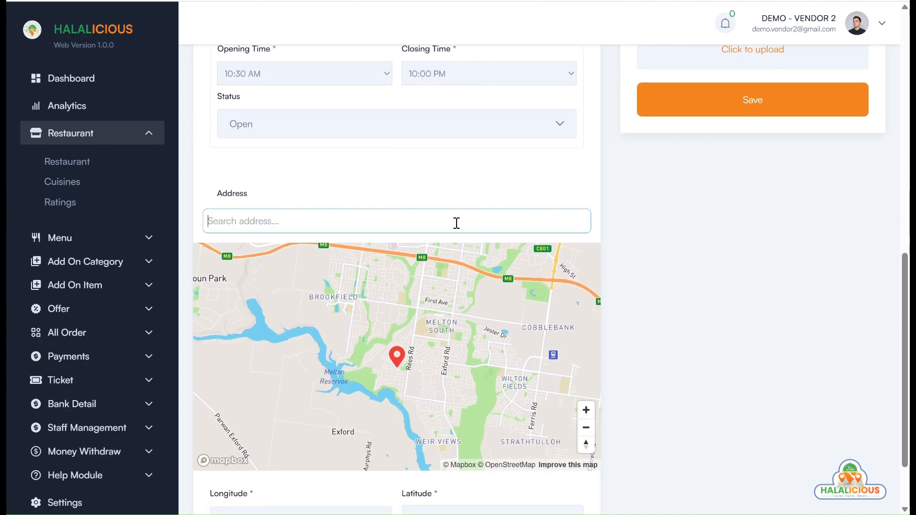
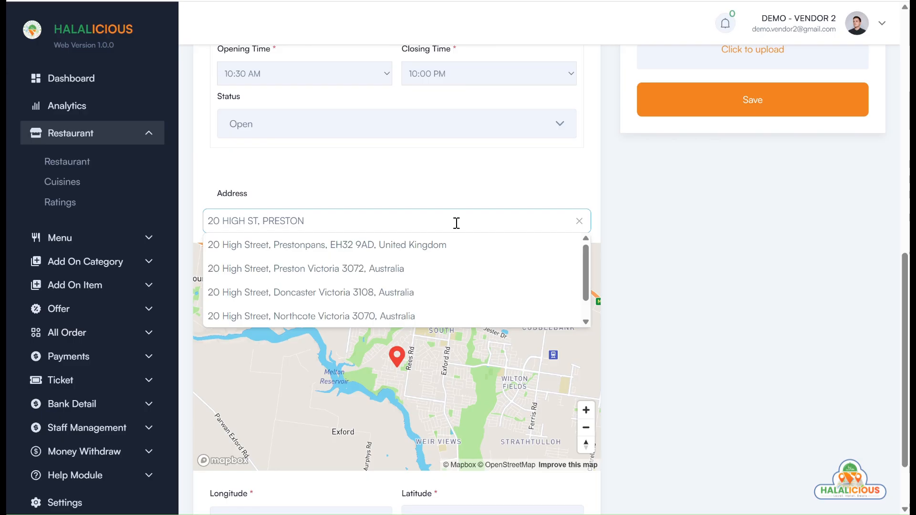
{"action": "left_click", "coordinate": [379, 267]}
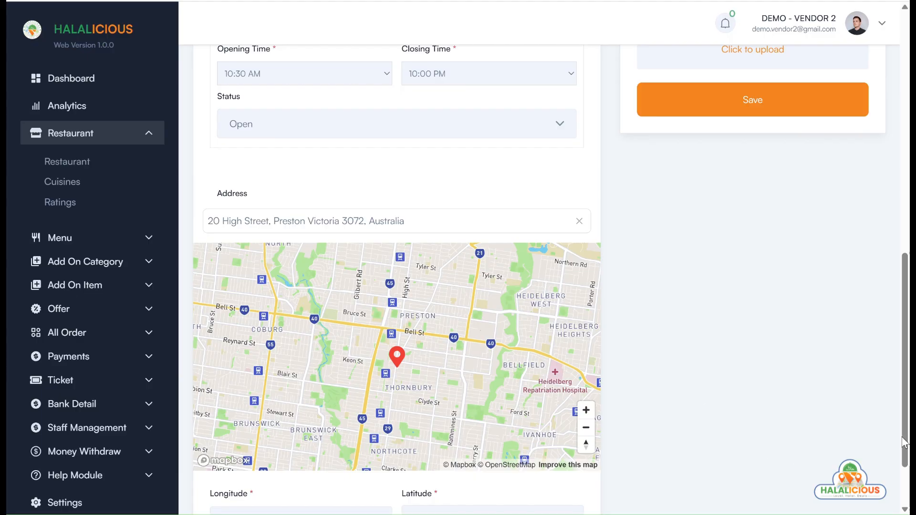
{"action": "left_click_drag", "start_coordinate": [903, 444], "coordinate": [886, 195]}
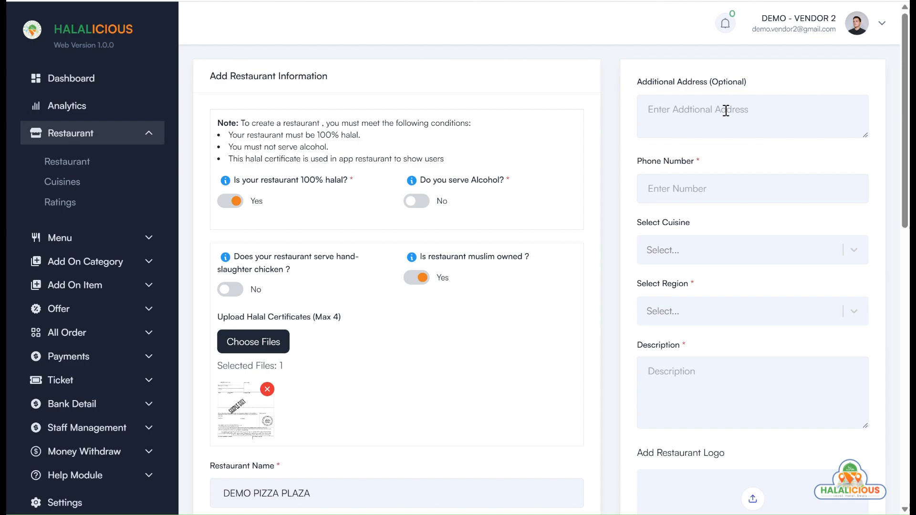
Enter Shop No 3 as the additional address and type the restaurant's phone number
{"action": "left_click", "coordinate": [726, 110]}
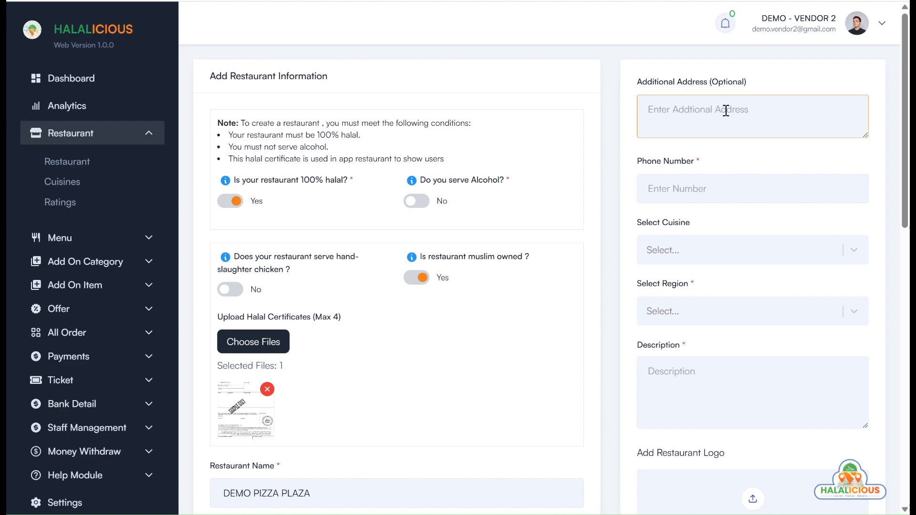
{"action": "type", "text": "Shop No 3"}
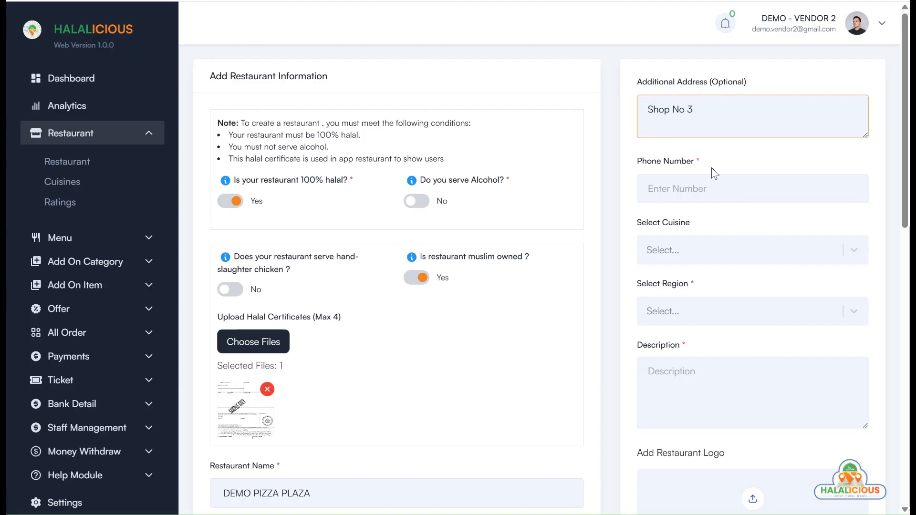
{"action": "left_click", "coordinate": [713, 189]}
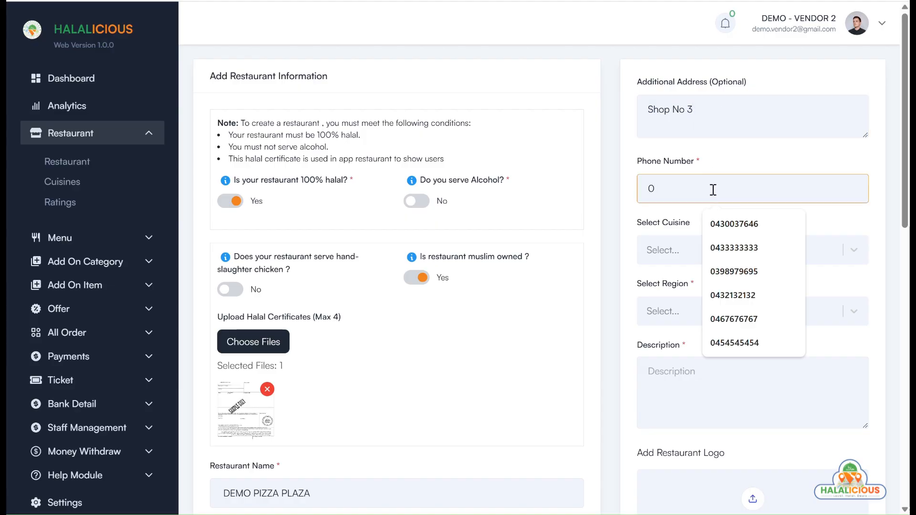
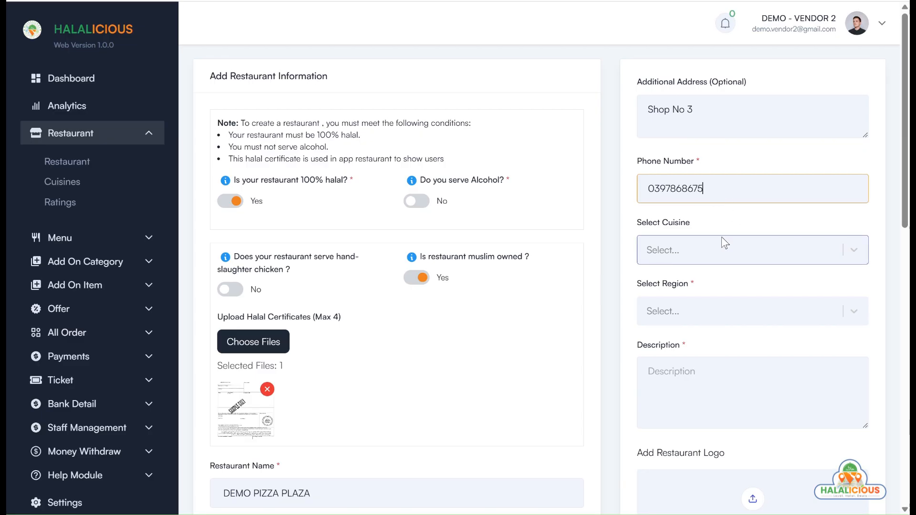
Add Pizza, Pasta and Drink to the restaurant's cuisines
{"action": "left_click", "coordinate": [719, 249]}
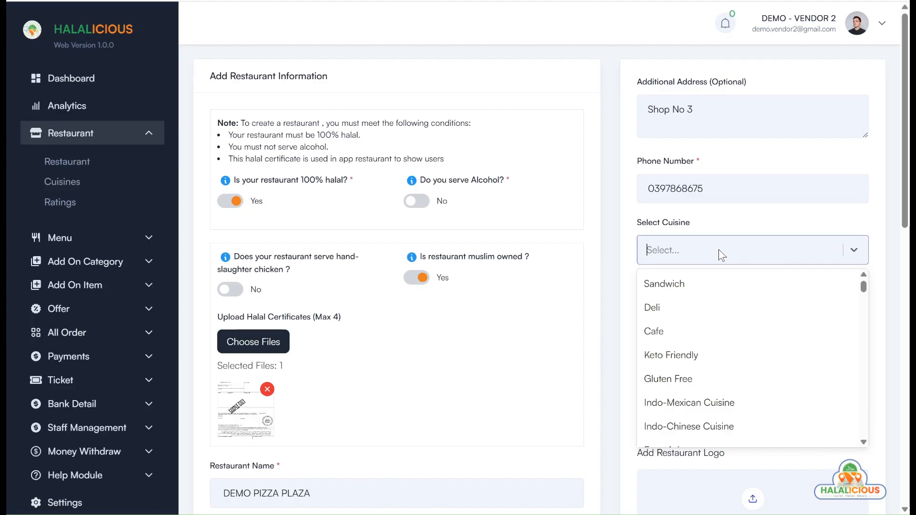
{"action": "type", "text": "pizz"}
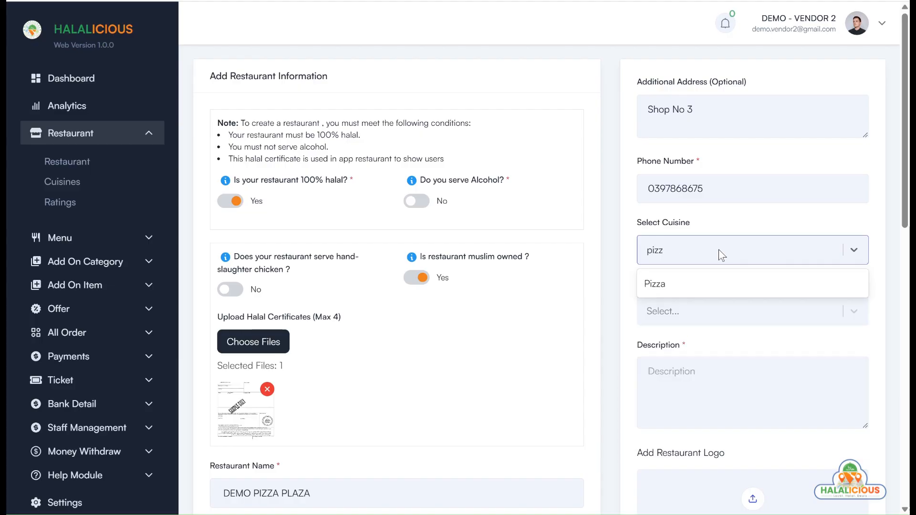
{"action": "left_click", "coordinate": [714, 288]}
{"action": "type", "text": "pa"}
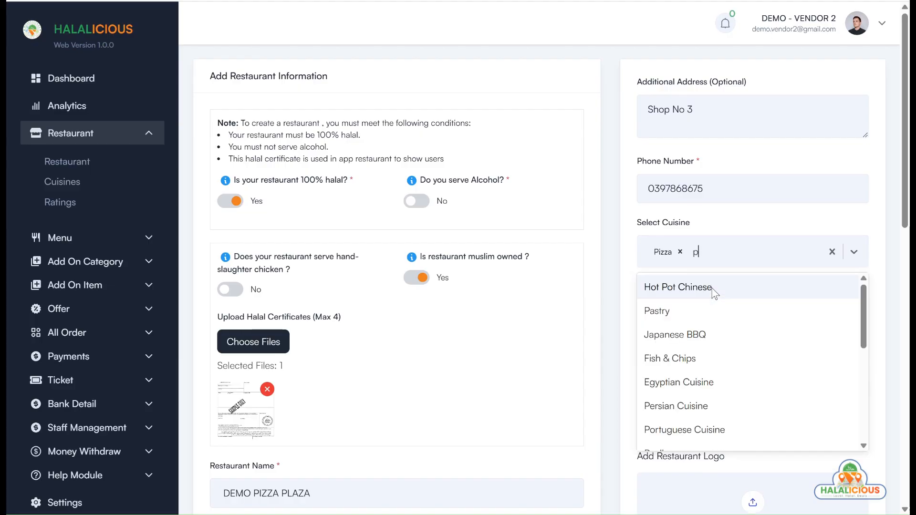
{"action": "key", "text": "BackSpace"}
{"action": "type", "text": "ast"}
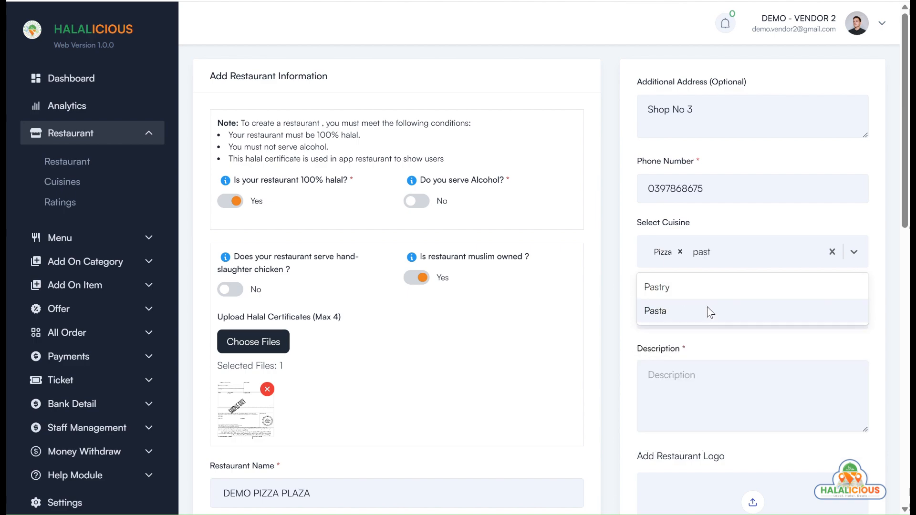
{"action": "left_click", "coordinate": [708, 310]}
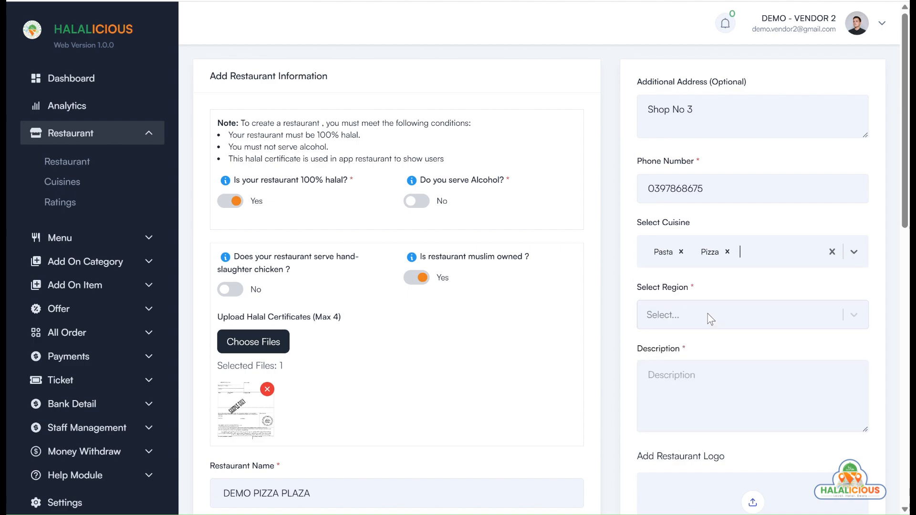
{"action": "type", "text": "drin"}
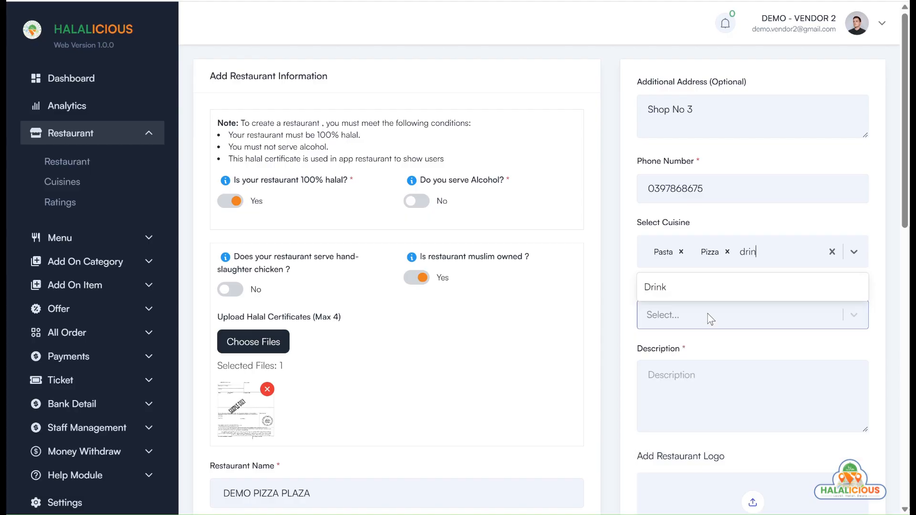
{"action": "left_click", "coordinate": [718, 288]}
Add BBQ, Kebab, Sandwich and Coffee & Tea to the cuisines
{"action": "type", "text": "bbq"}
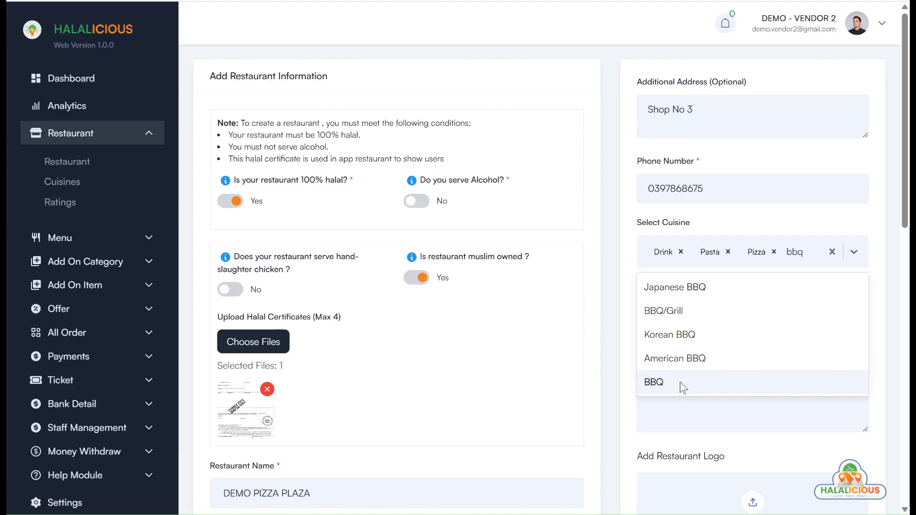
{"action": "left_click", "coordinate": [679, 381]}
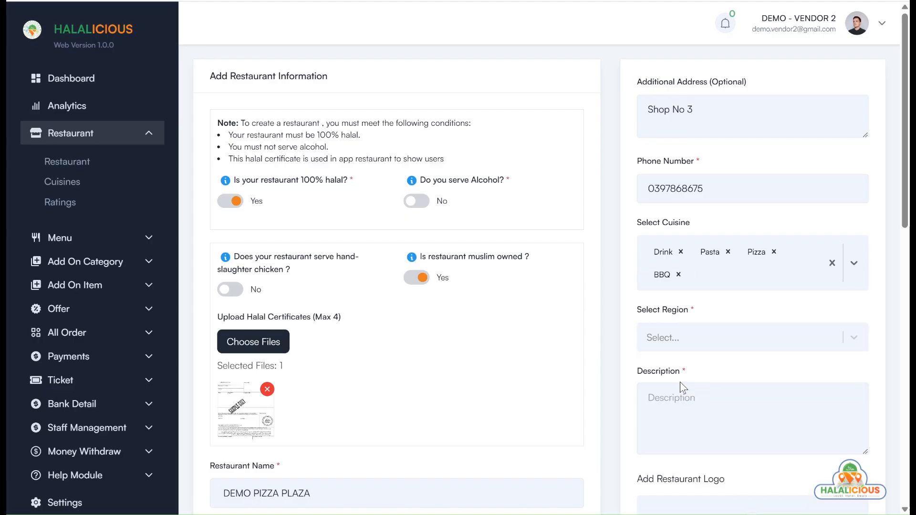
{"action": "type", "text": "kebab"}
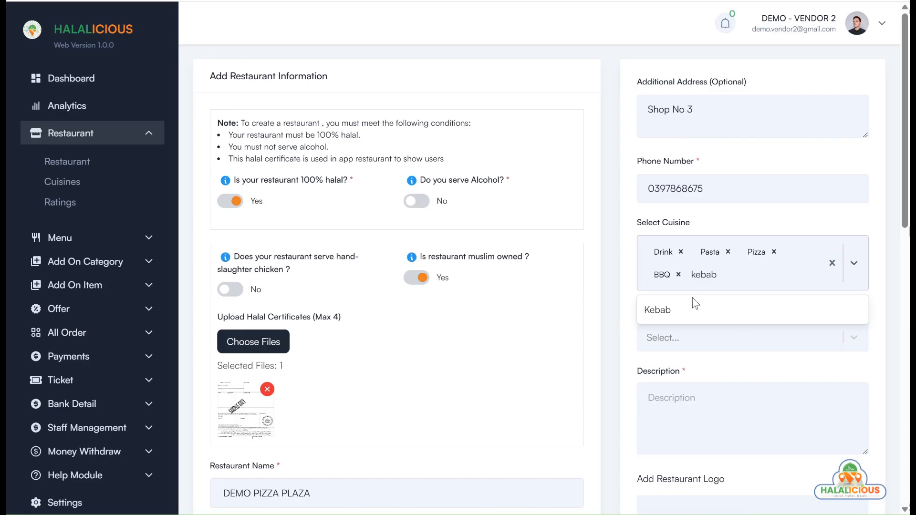
{"action": "left_click", "coordinate": [692, 313]}
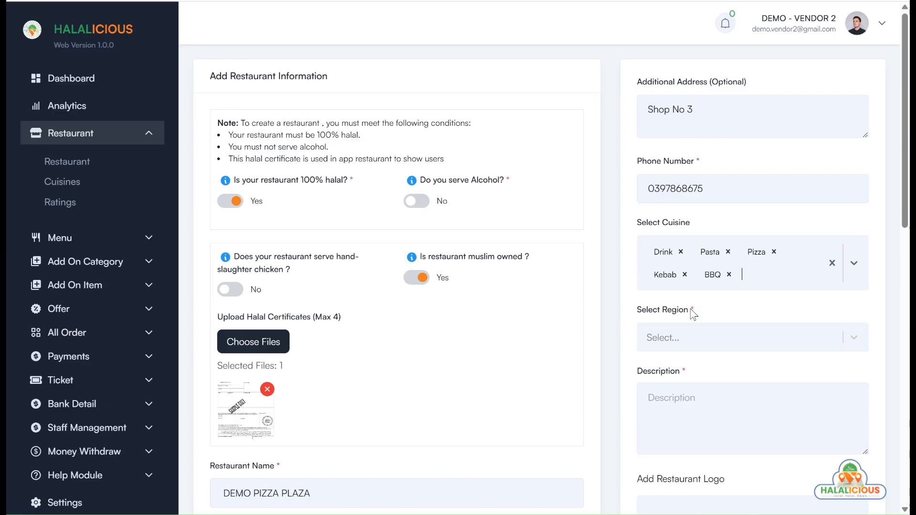
{"action": "type", "text": "sand"}
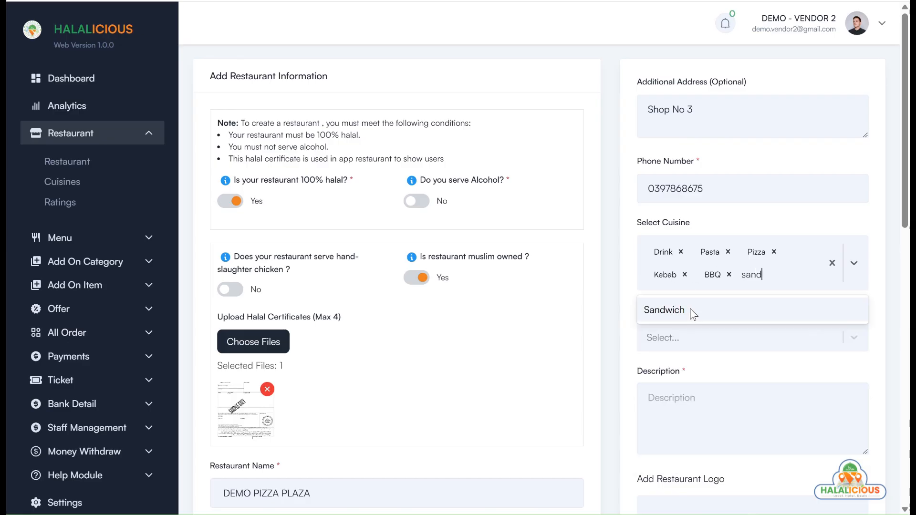
{"action": "left_click", "coordinate": [692, 312]}
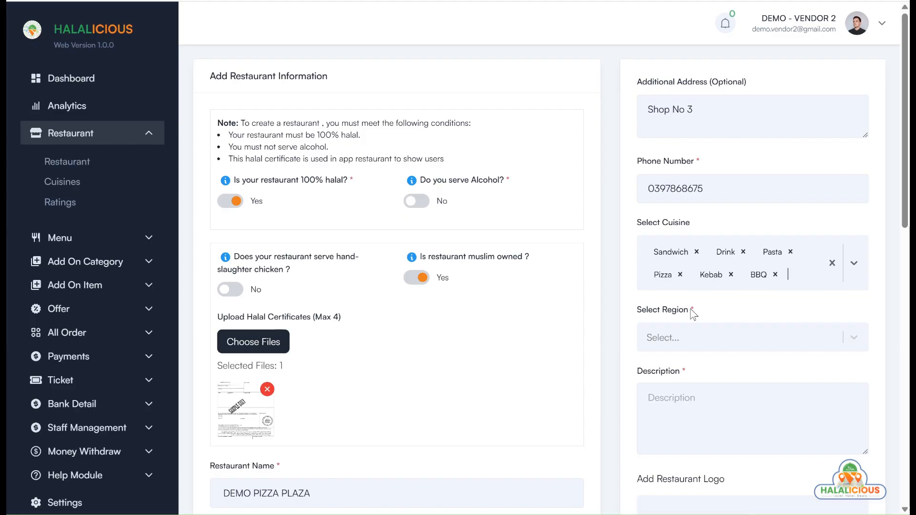
{"action": "type", "text": "coff"}
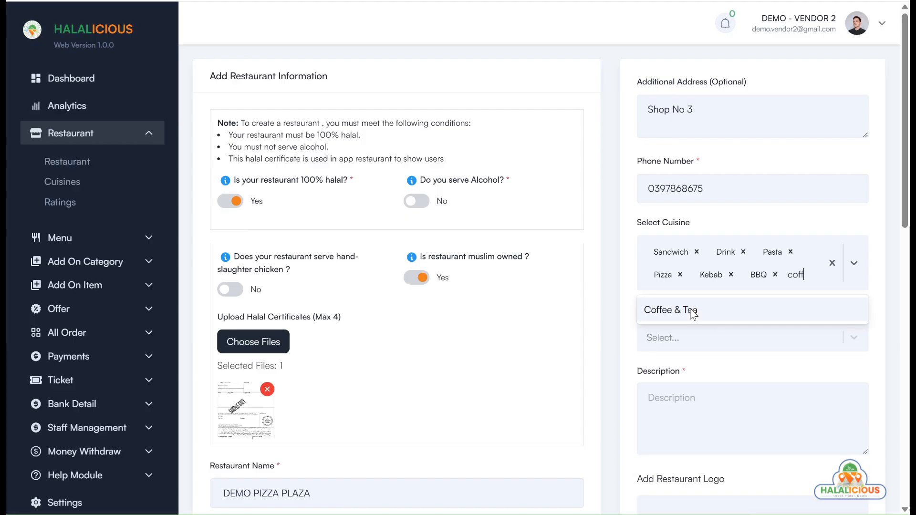
{"action": "left_click", "coordinate": [693, 312]}
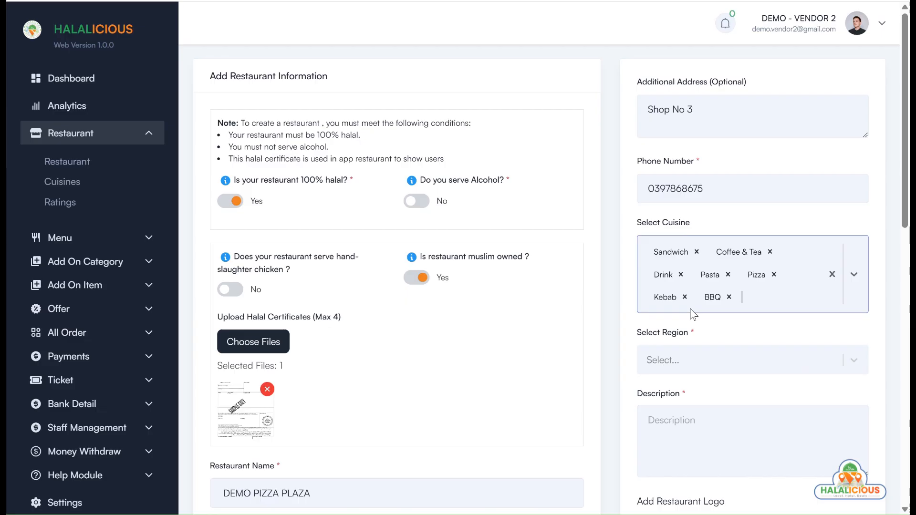
{"action": "left_click", "coordinate": [708, 360]}
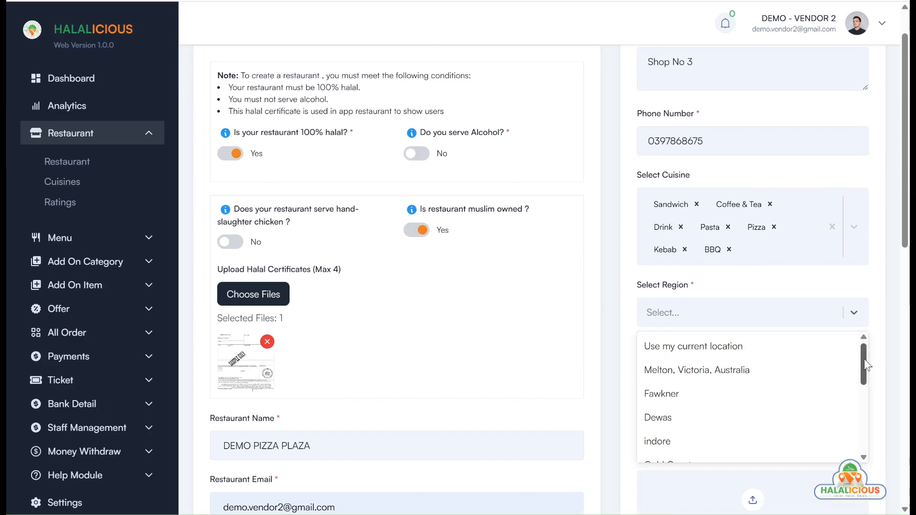
Set the region to Melbourne and start the description with 'DEMO PIZZA'
{"action": "left_click_drag", "start_coordinate": [866, 365], "coordinate": [864, 432]}
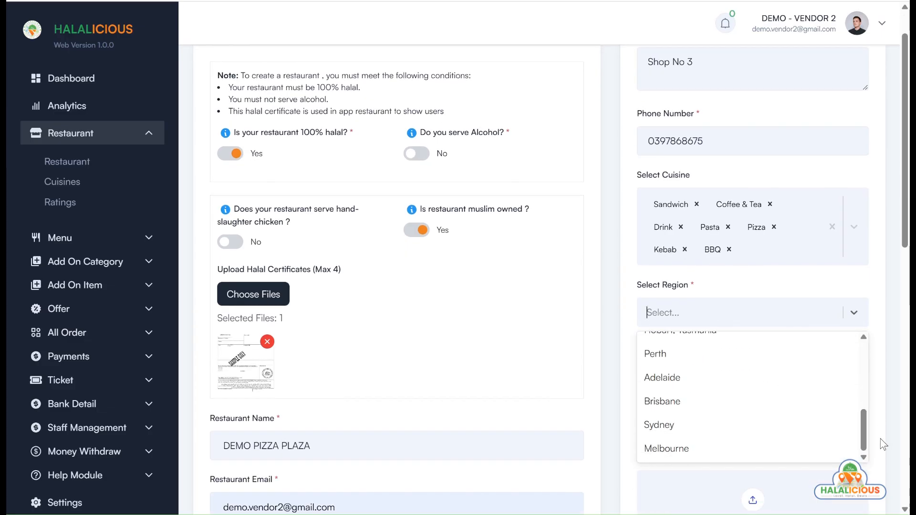
{"action": "left_click", "coordinate": [810, 448]}
{"action": "left_click", "coordinate": [750, 394]}
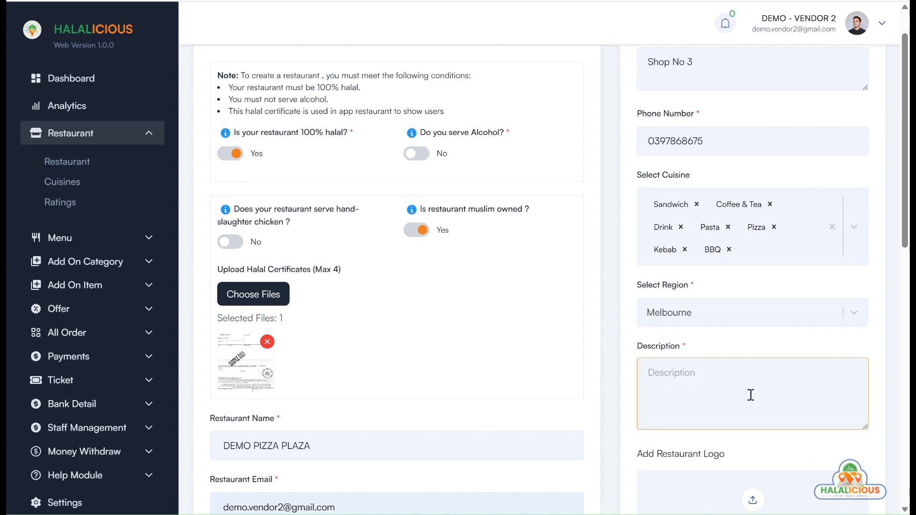
{"action": "type", "text": "DEMO PIZZA"}
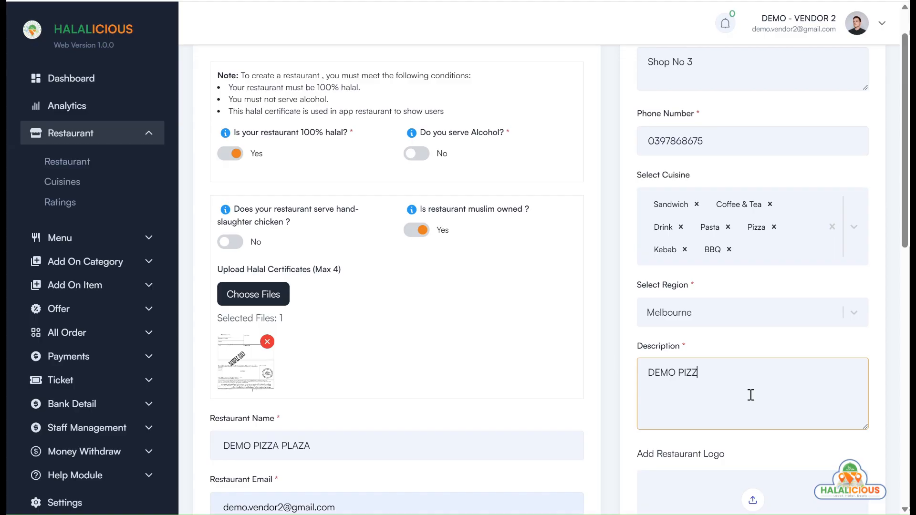
{"action": "key", "text": "Return"}
Write the description's second line: 'Pasta Coffee, Tea Drink, Kebab and BBQ'
{"action": "type", "text": "PAsaaa"}
{"action": "key", "text": "BackSpace"}
{"action": "key", "text": "BackSpace"}
{"action": "type", "text": "ip"}
{"action": "key", "text": "BackSpace"}
{"action": "key", "text": "BackSpace"}
{"action": "key", "text": "BackSpace"}
{"action": "key", "text": "BackSpace"}
{"action": "type", "text": "sta"}
{"action": "type", "text": " Coffiee"}
{"action": "type", "text": "ee, Tea"}
{"action": "type", "text": " Drink"}
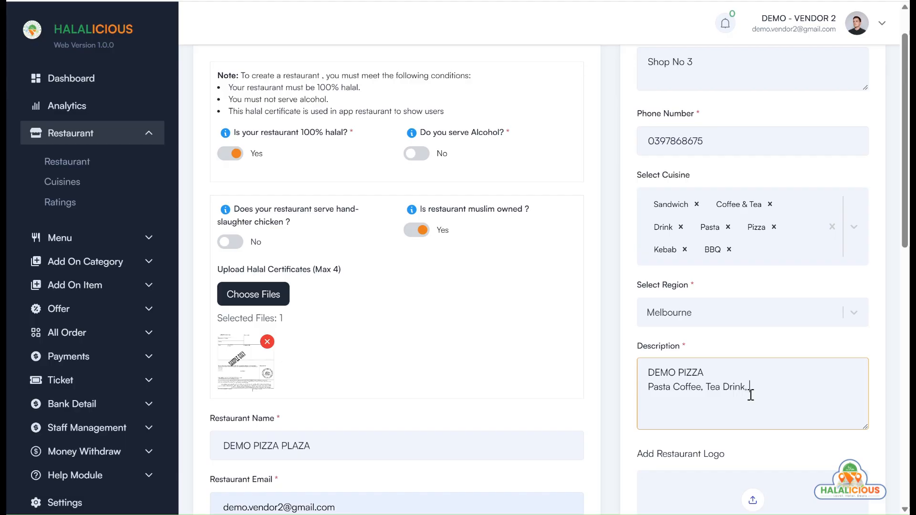
{"action": "type", "text": ", Kebab and BBQ"}
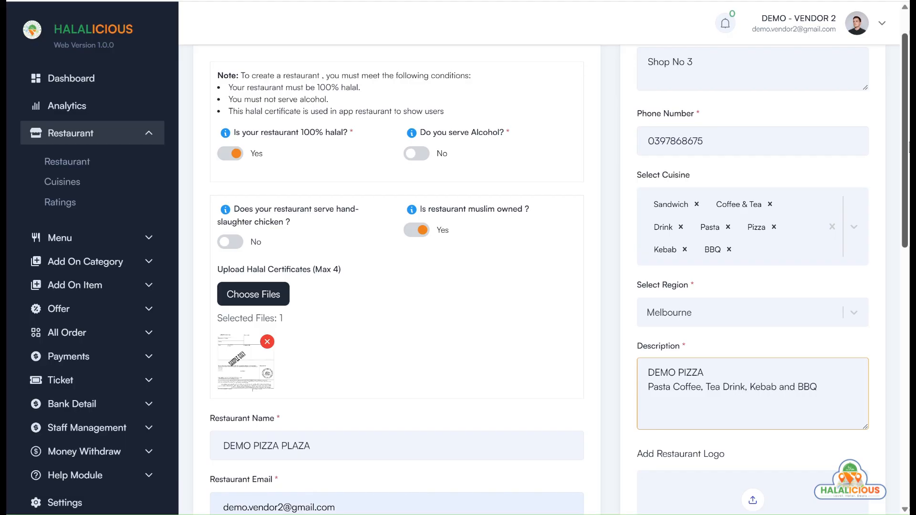
Upload the logoos image as the restaurant logo
{"action": "left_click_drag", "start_coordinate": [905, 164], "coordinate": [909, 226]}
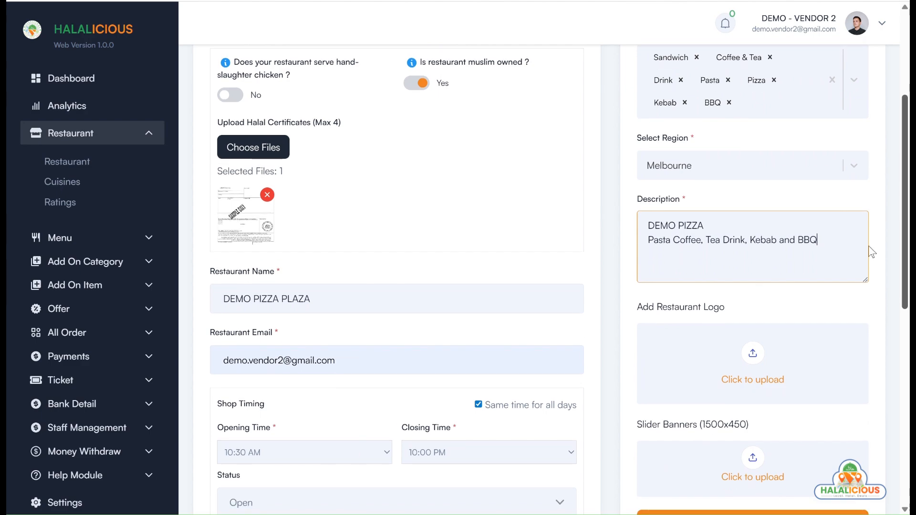
{"action": "left_click", "coordinate": [754, 375]}
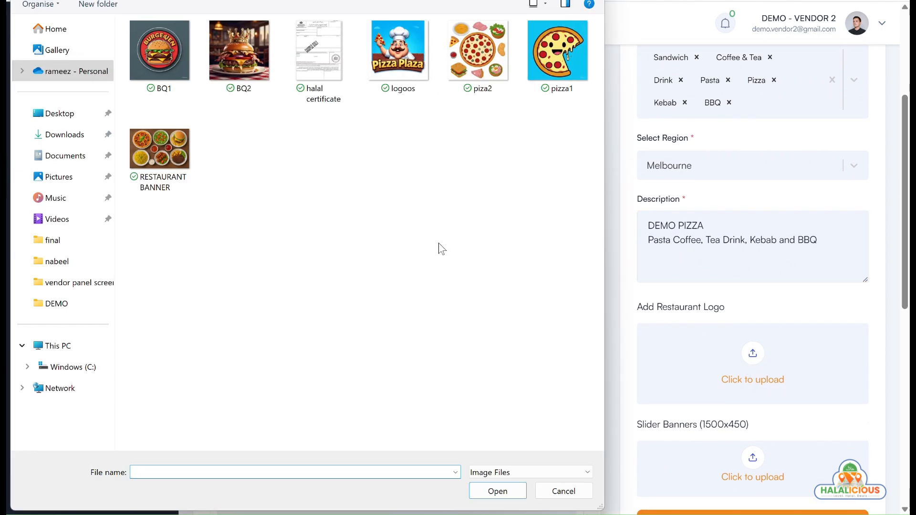
{"action": "left_click", "coordinate": [402, 66]}
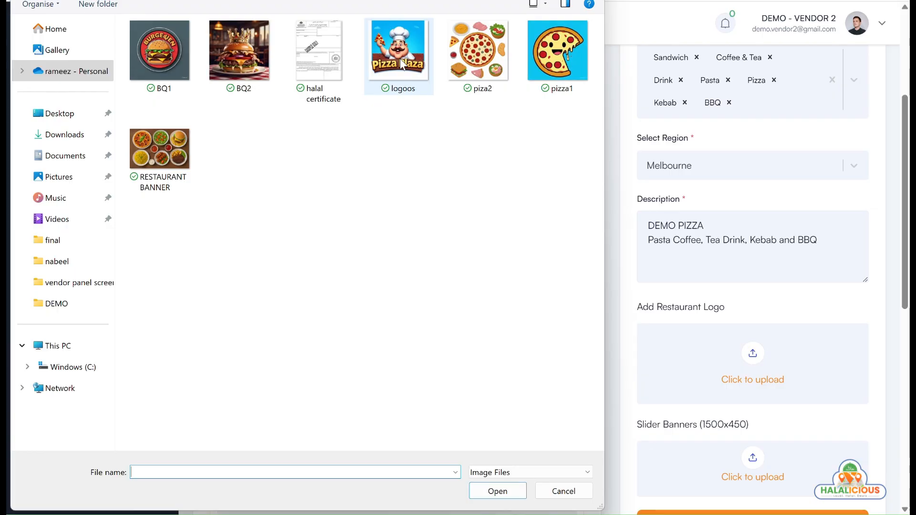
{"action": "left_click", "coordinate": [505, 491]}
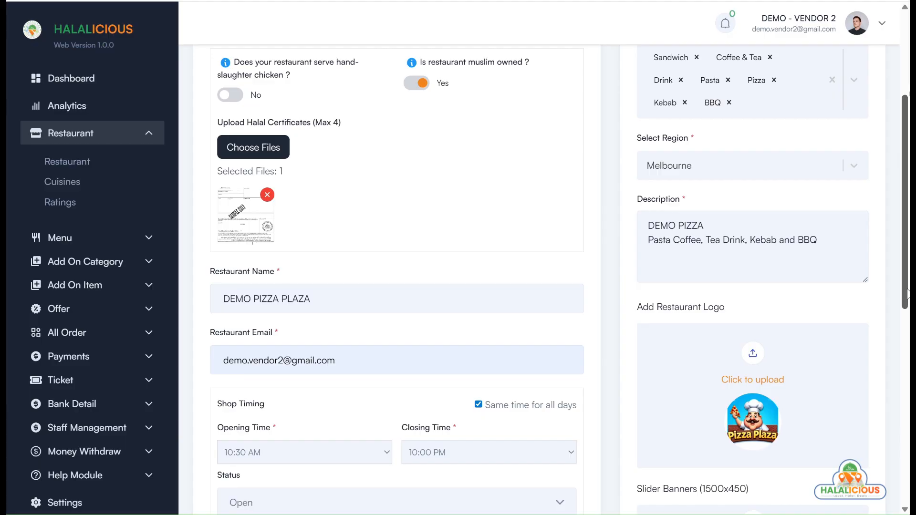
Upload the piza2 pizza image as a slider banner
{"action": "left_click_drag", "start_coordinate": [906, 296], "coordinate": [907, 415]}
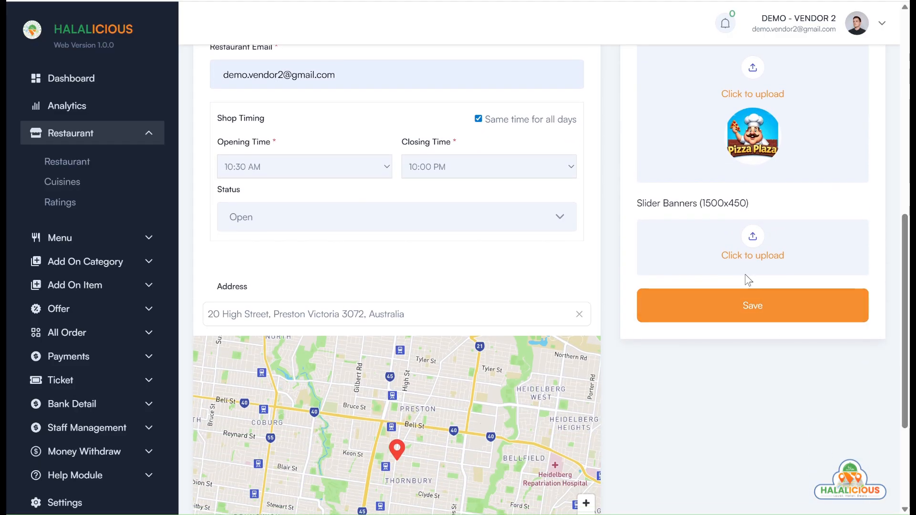
{"action": "left_click", "coordinate": [758, 255]}
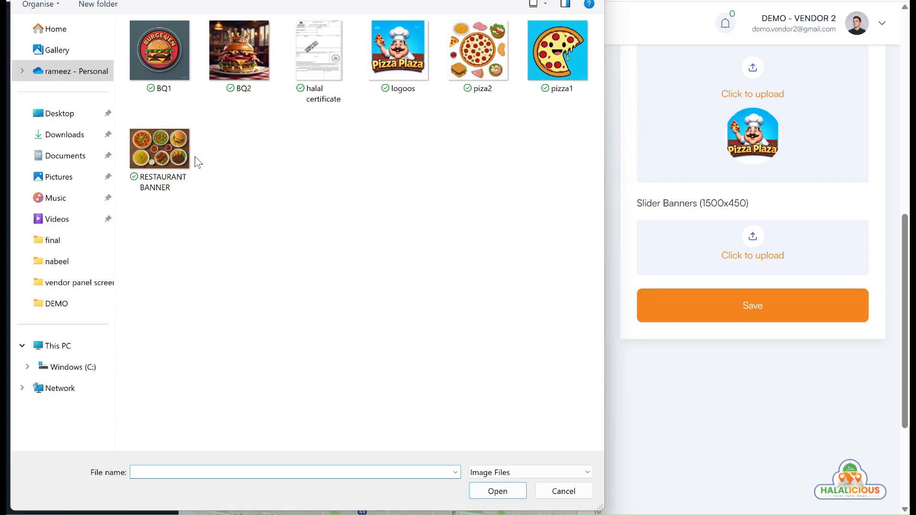
{"action": "left_click", "coordinate": [510, 52]}
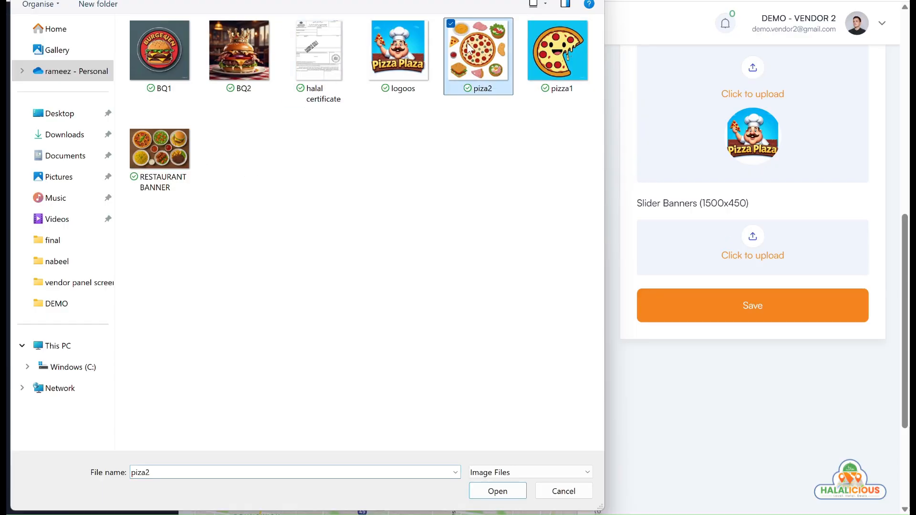
{"action": "left_click", "coordinate": [495, 492]}
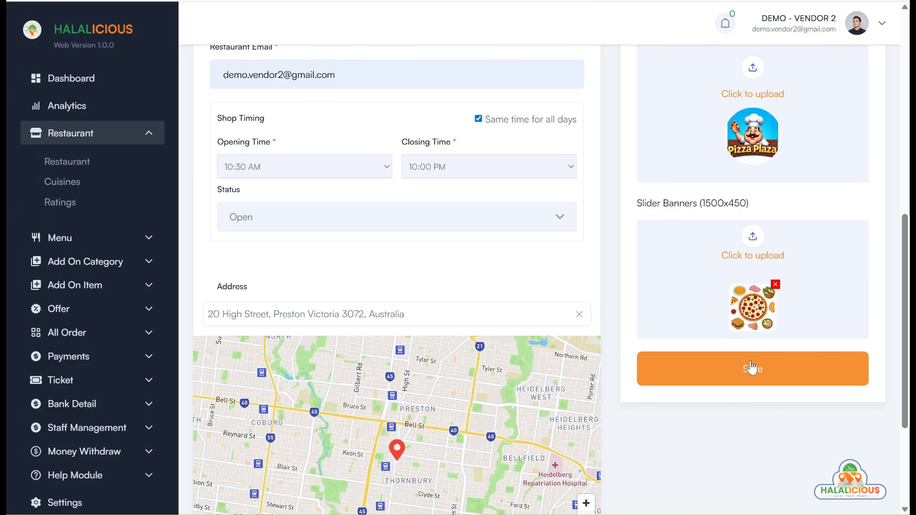
Save DEMO PIZZA PLAZA and dismiss the 'Shop Created' confirmation
{"action": "left_click", "coordinate": [751, 361]}
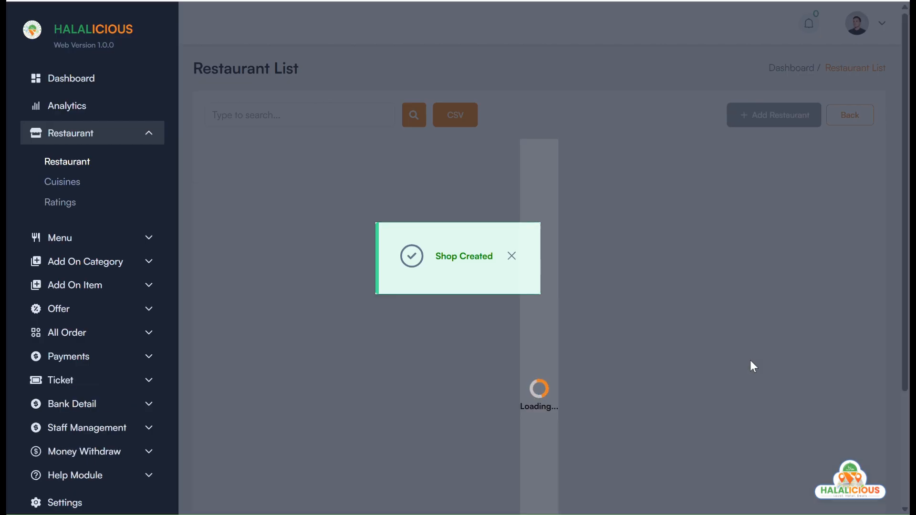
{"action": "left_click", "coordinate": [512, 256]}
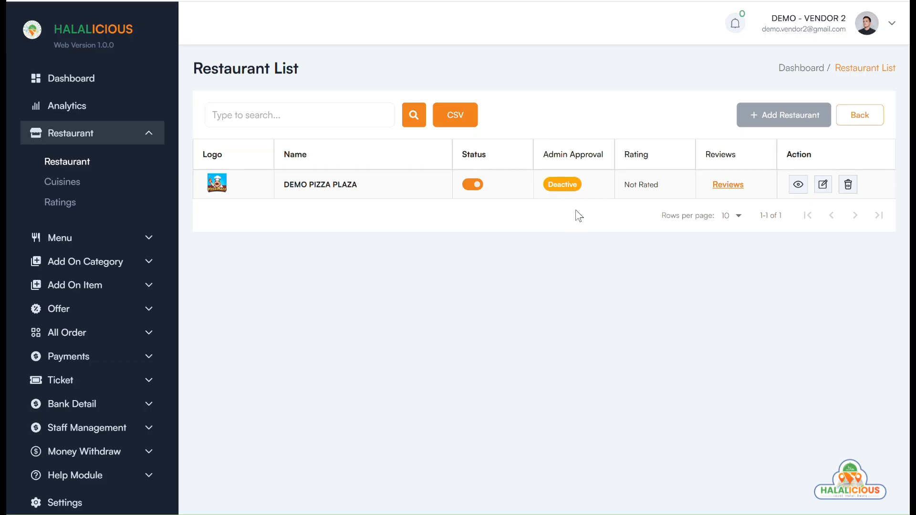